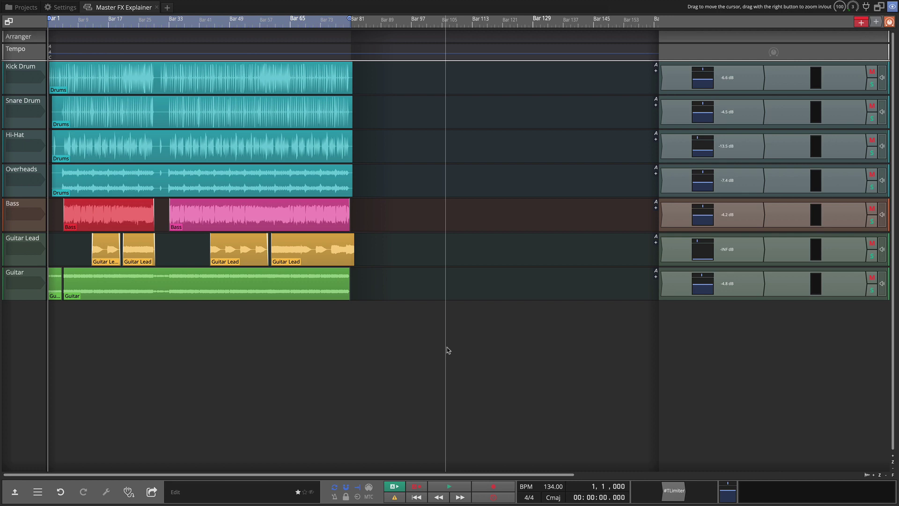
# Search the plugin browser for 'reverb' and add #TReverber8 to the Snare Drum track
pyautogui.press('b')
pyautogui.click(770, 35)
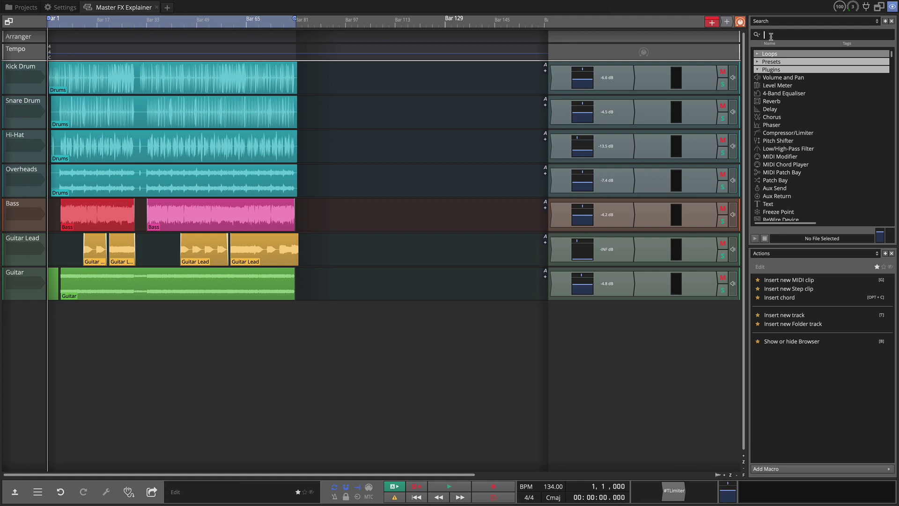
pyautogui.write('reverb')
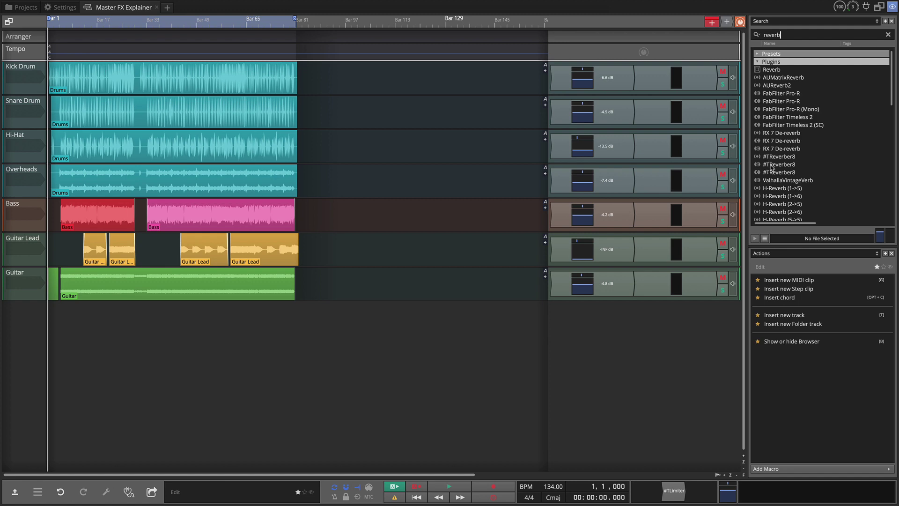
pyautogui.moveTo(767, 158); pyautogui.dragTo(557, 120)
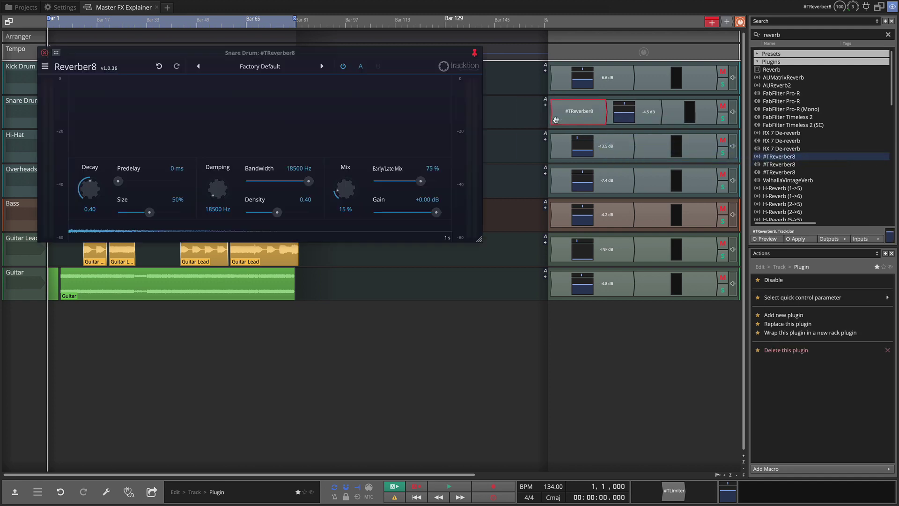
# Solo Snare Drum, shrink the reverb Size slightly and lengthen Predelay to 79 ms
pyautogui.press('s')
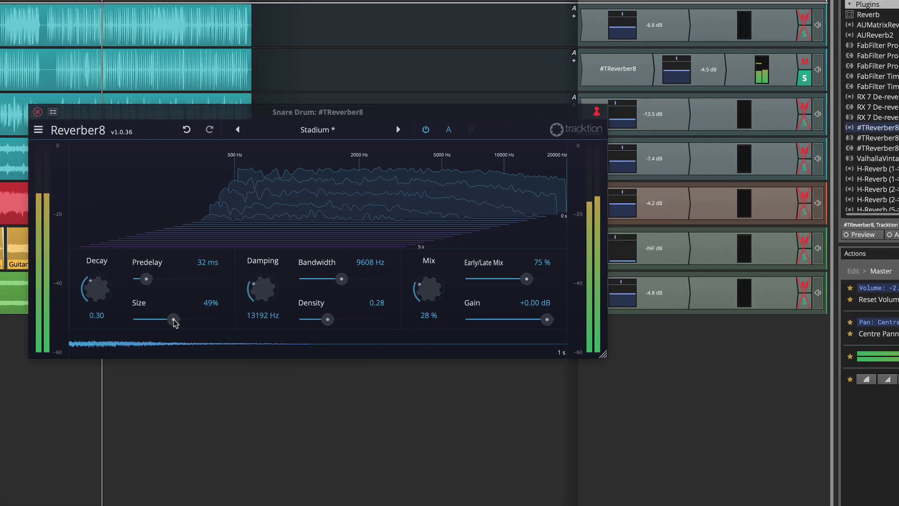
pyautogui.moveTo(175, 320); pyautogui.dragTo(169, 320)
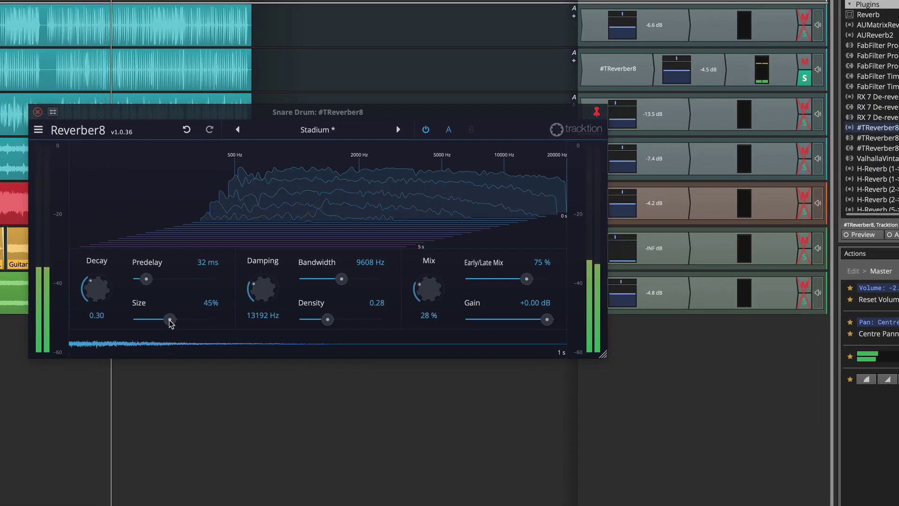
pyautogui.moveTo(150, 284); pyautogui.dragTo(166, 285)
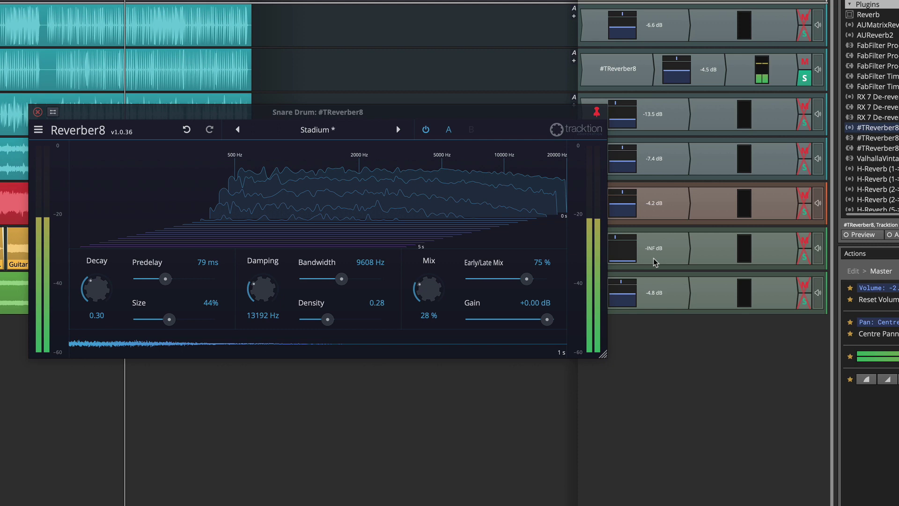
# Unsolo Snare Drum, lower master volume to -5.72 dB, stop playback and close the reverb
pyautogui.click(805, 79)
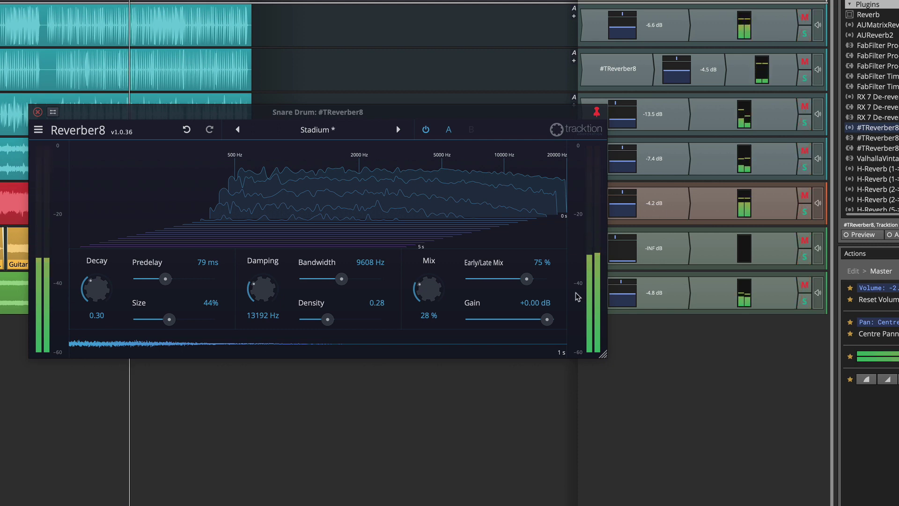
pyautogui.moveTo(810, 483); pyautogui.dragTo(810, 486)
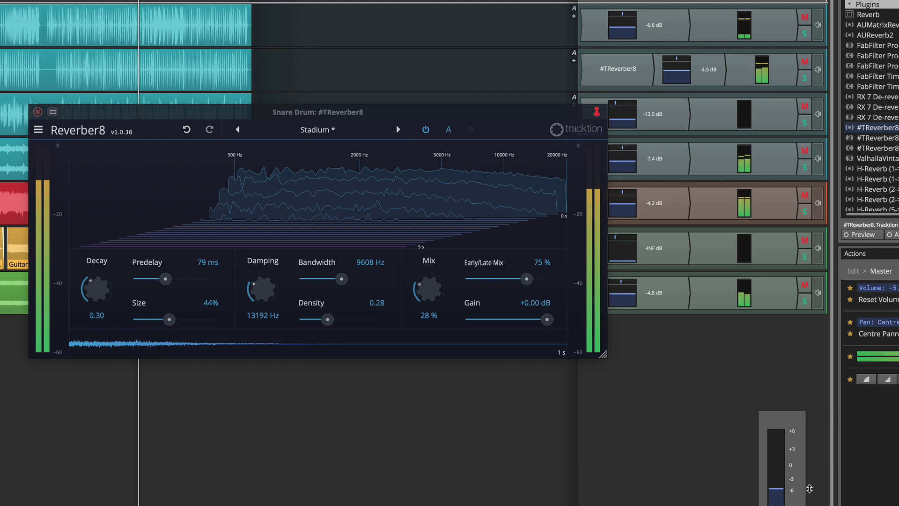
pyautogui.press('space')
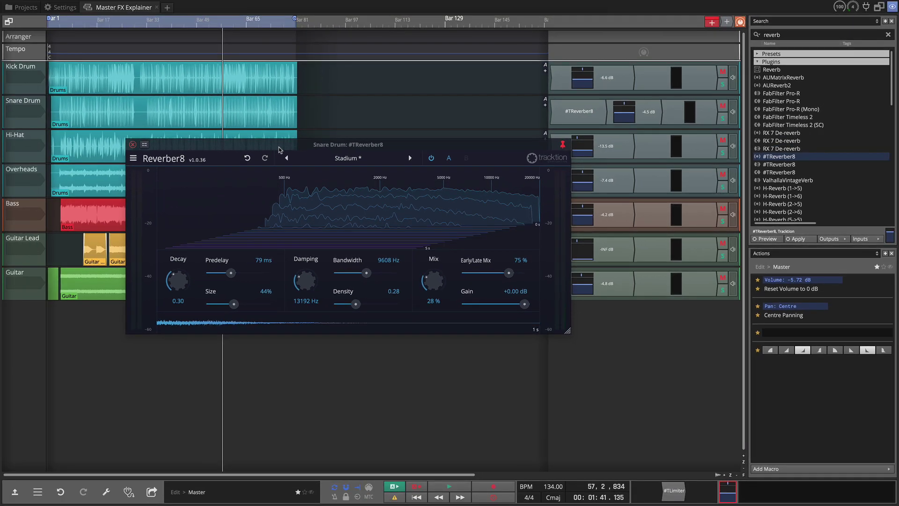
pyautogui.click(133, 144)
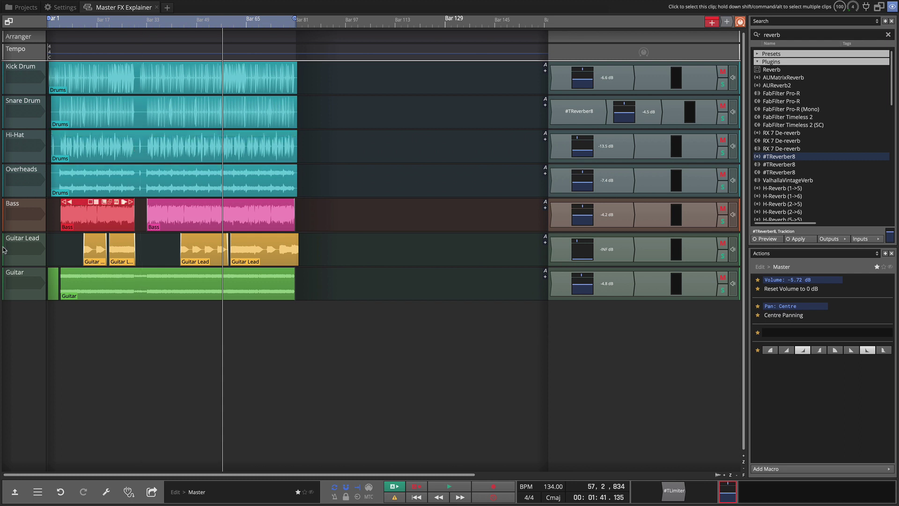
# Add a new, taller track below the Guitar track
pyautogui.press('Home')
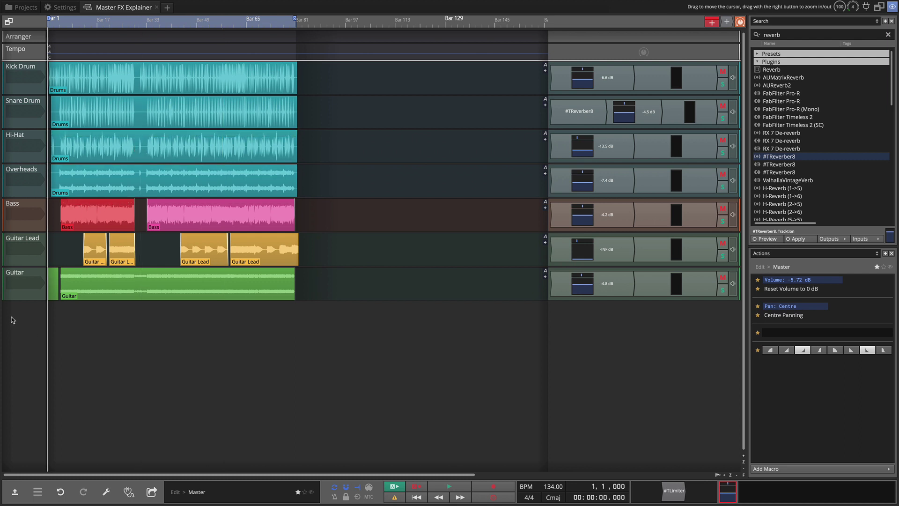
pyautogui.doubleClick(11, 316)
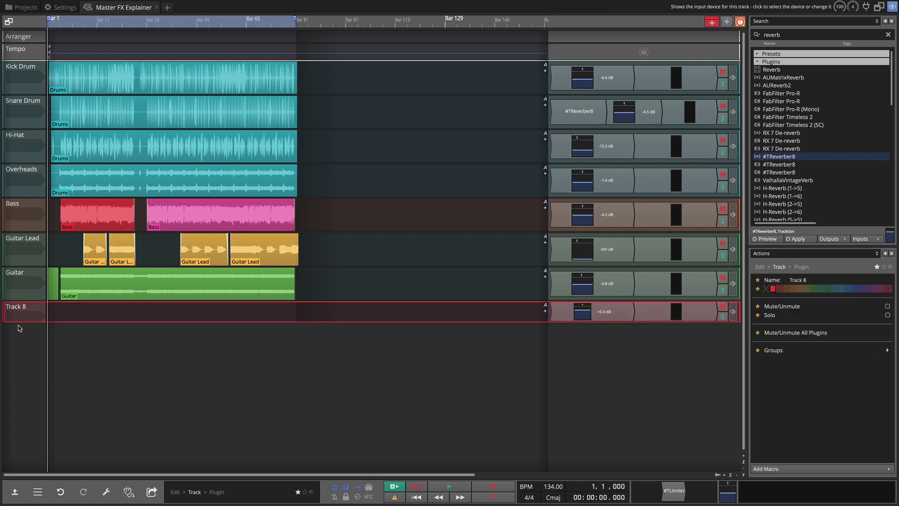
pyautogui.moveTo(24, 322); pyautogui.dragTo(25, 343)
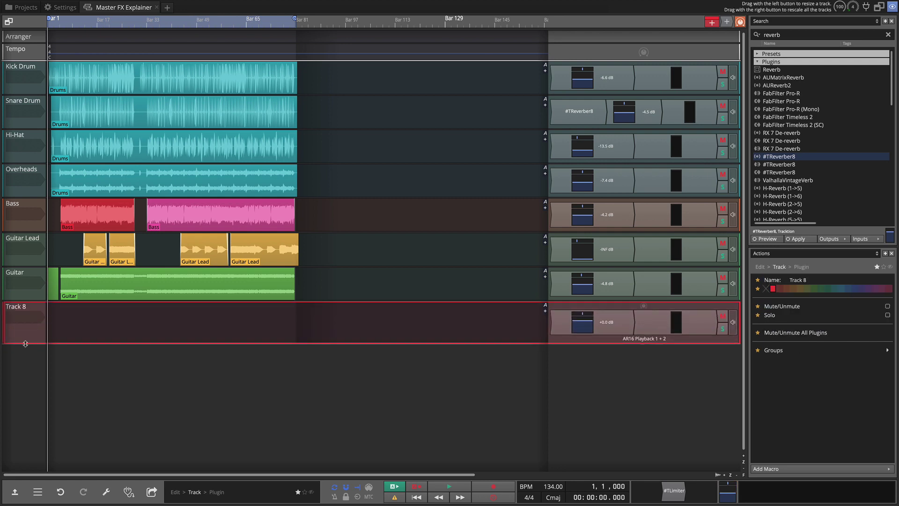
# Rename the new track VERB#1 and give it a yellow-brown colour
pyautogui.rightClick(21, 312)
pyautogui.click(54, 228)
pyautogui.write('VERB#')
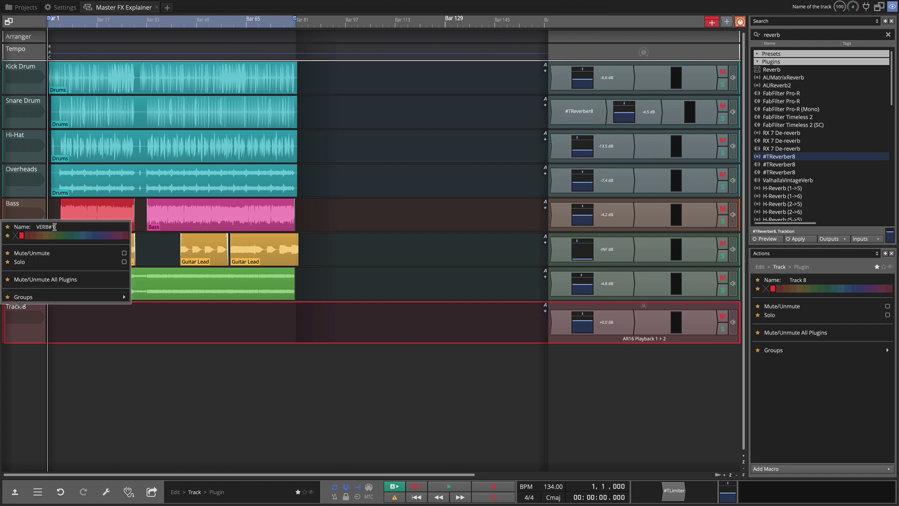
pyautogui.write('1')
pyautogui.click(45, 236)
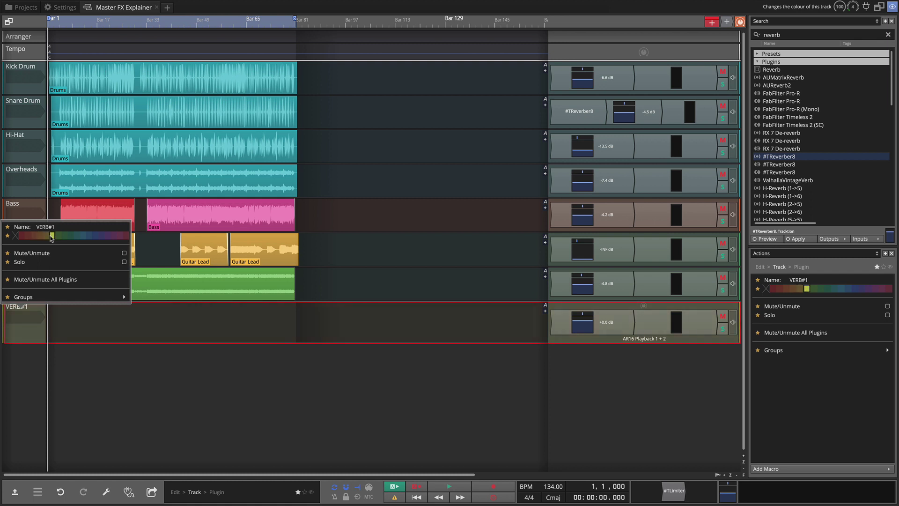
pyautogui.click(79, 373)
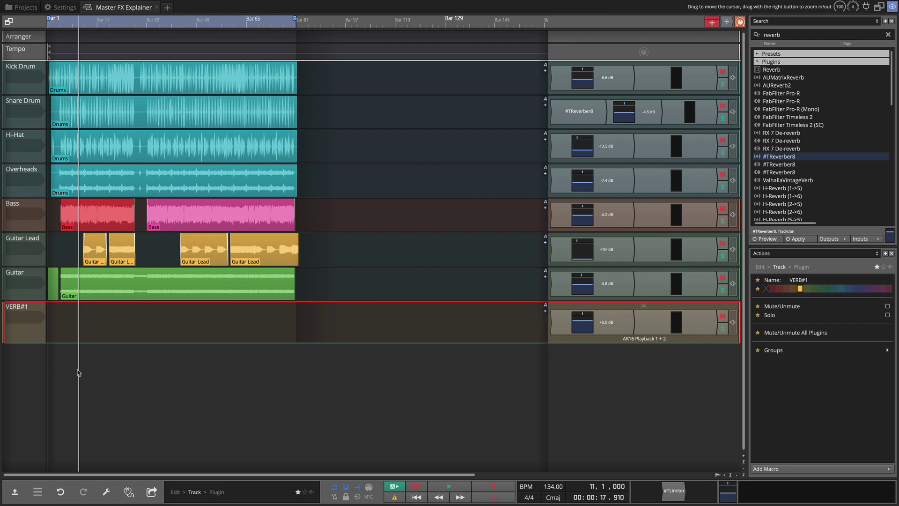
pyautogui.press('m')
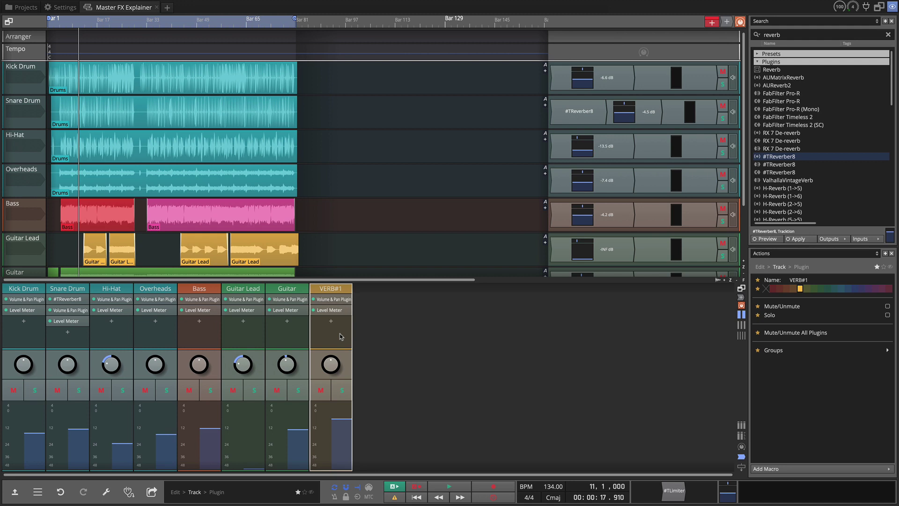
# Move #TReverber8 to VERB#1, add a post-fader Aux Send to Snare Drum and an Aux Return to VERB#1
pyautogui.press('m')
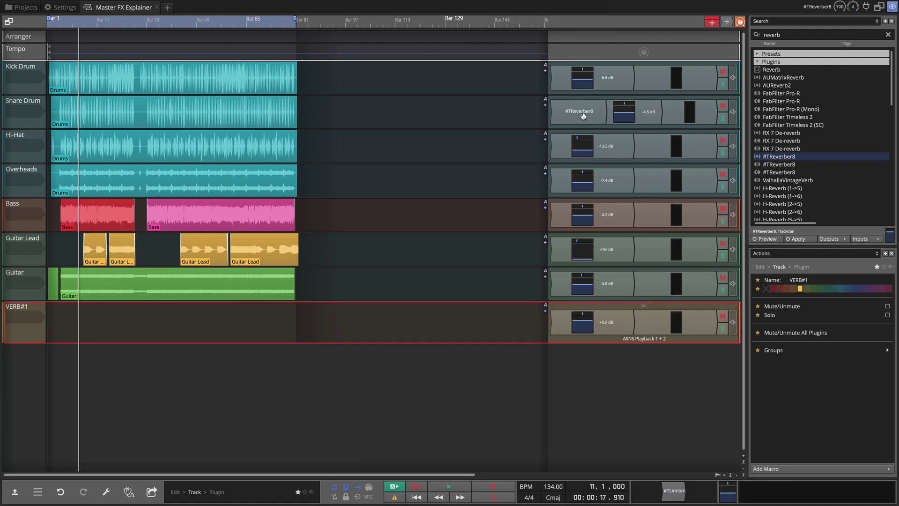
pyautogui.moveTo(583, 116); pyautogui.dragTo(563, 318)
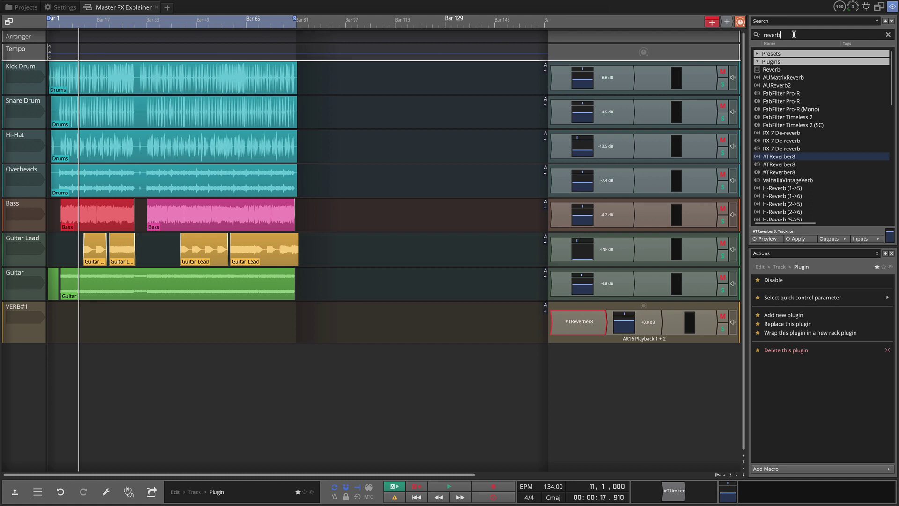
pyautogui.press('BackSpace')
pyautogui.press('BackSpace')
pyautogui.press('BackSpace')
pyautogui.press('BackSpace')
pyautogui.press('BackSpace')
pyautogui.press('BackSpace')
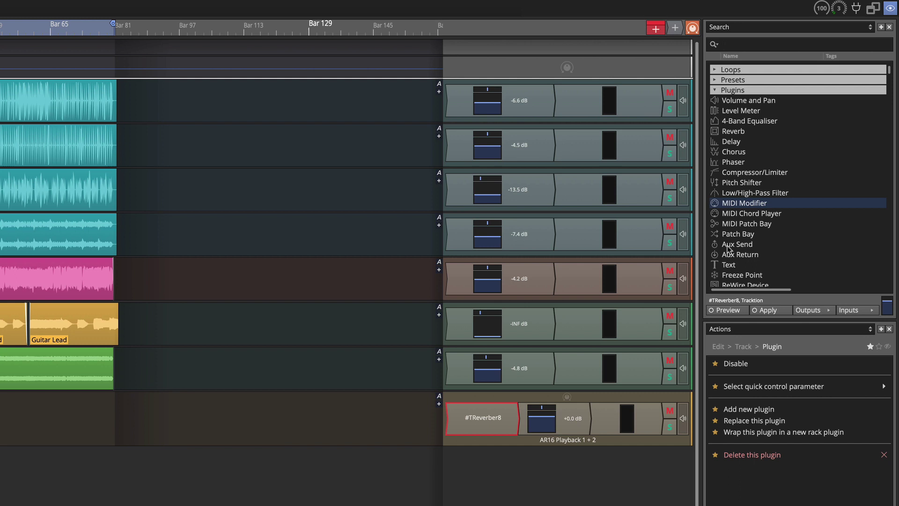
pyautogui.moveTo(727, 248); pyautogui.dragTo(557, 153)
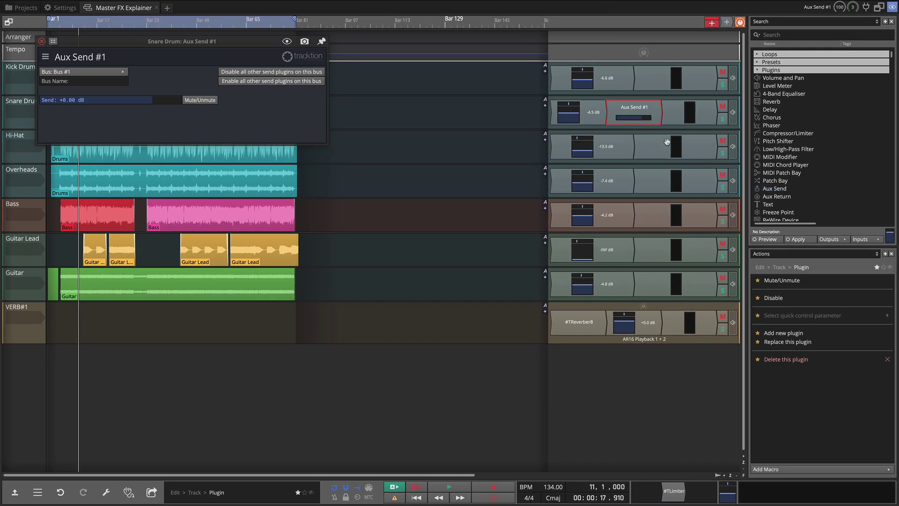
pyautogui.moveTo(780, 200); pyautogui.dragTo(566, 326)
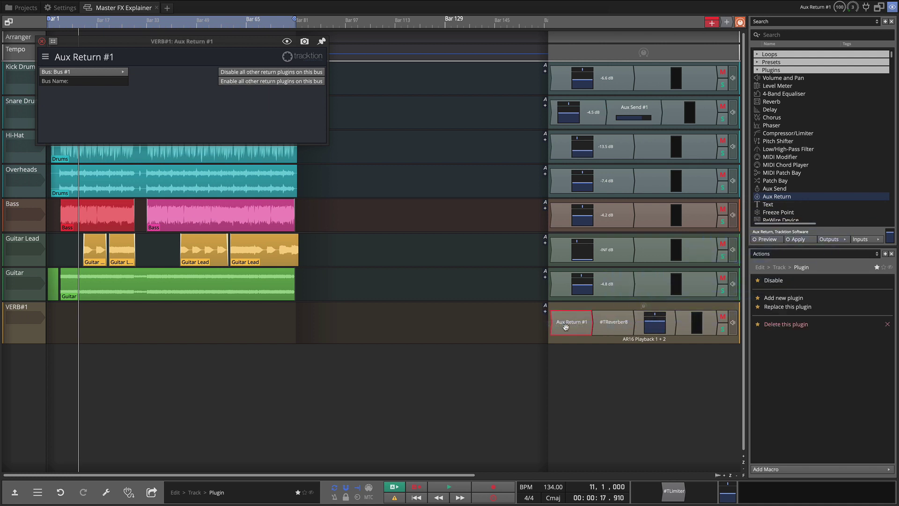
pyautogui.click(42, 41)
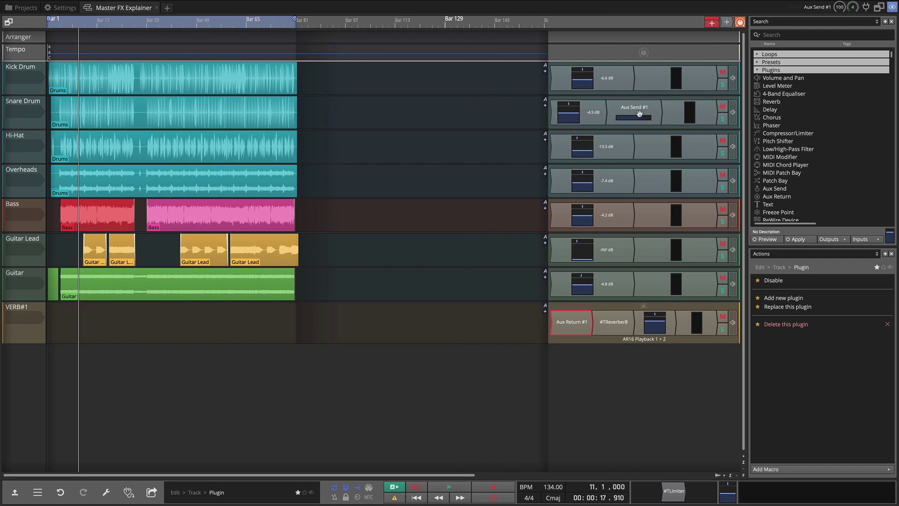
# Lower the Snare Drum Aux Send #1 level to -7.68 dB, keeping it on Bus #1
pyautogui.moveTo(643, 113); pyautogui.dragTo(619, 126)
pyautogui.doubleClick(635, 109)
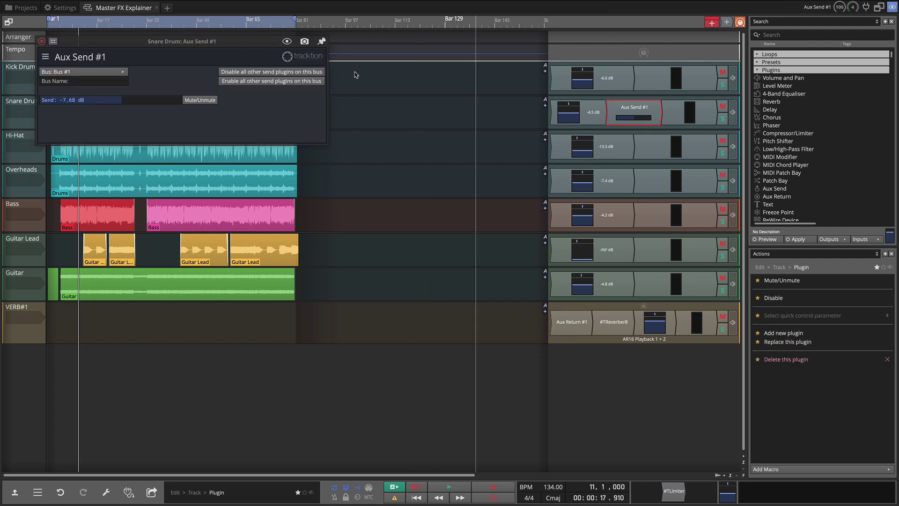
pyautogui.click(86, 73)
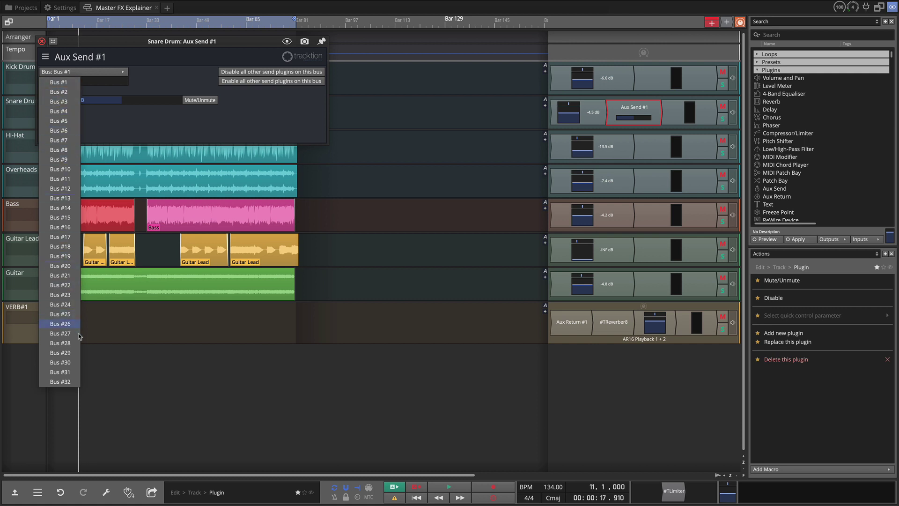
pyautogui.click(92, 89)
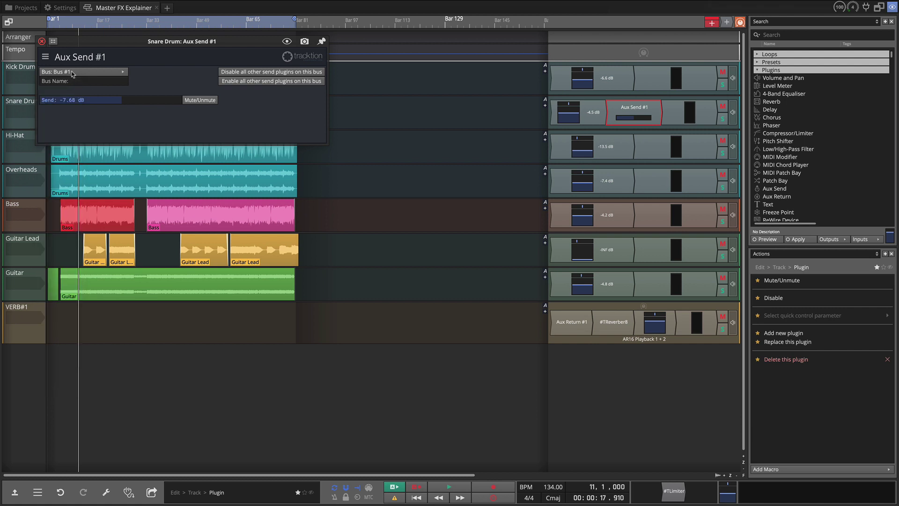
pyautogui.click(42, 42)
pyautogui.click(302, 154)
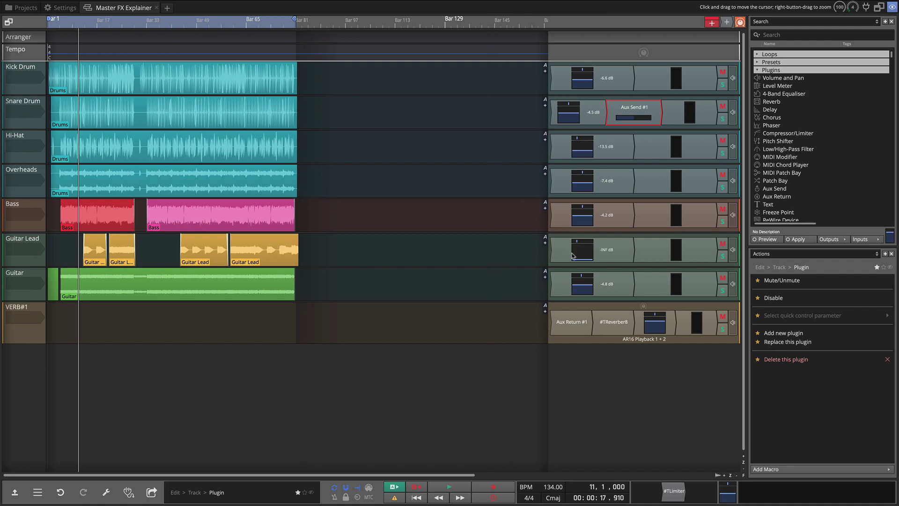
# Turn the VERB#1 #TReverber8 Mix up to 100% for a fully wet signal
pyautogui.doubleClick(616, 325)
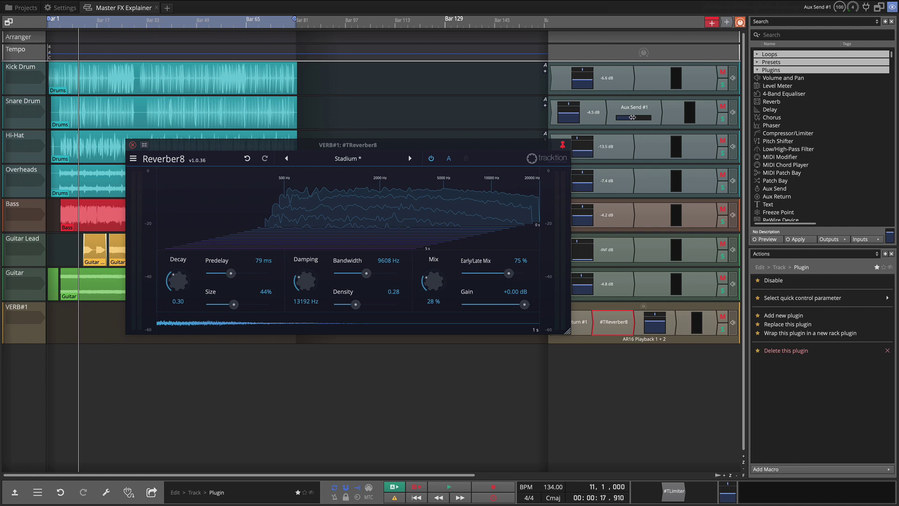
pyautogui.moveTo(424, 284); pyautogui.dragTo(419, 164)
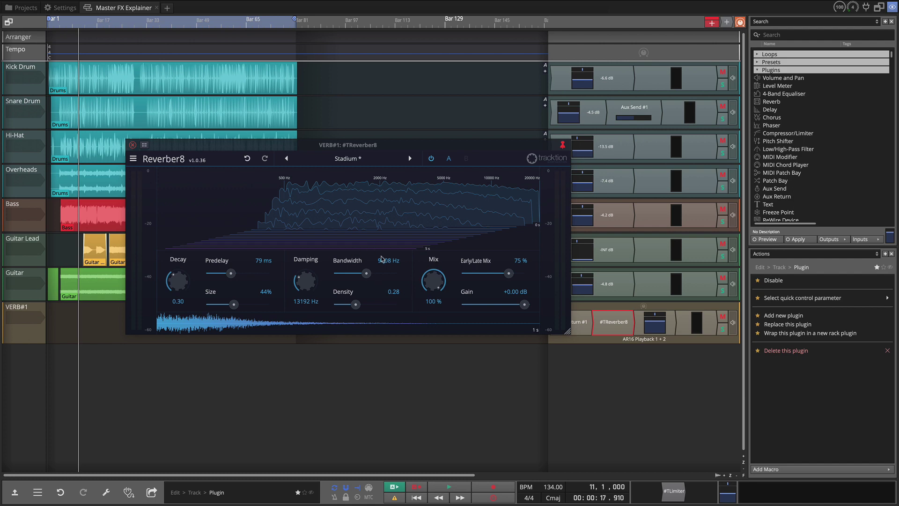
pyautogui.doubleClick(614, 322)
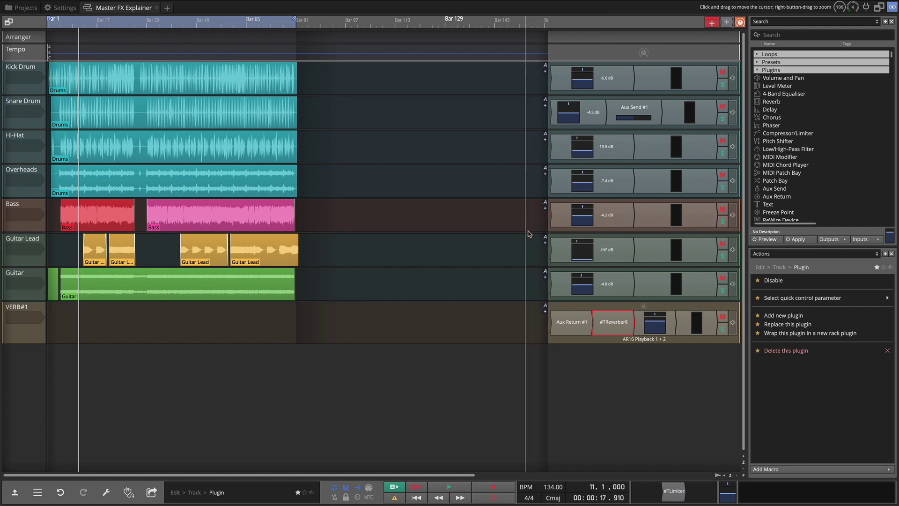
# During playback, lower Kick Drum to -10.6 dB and raise the Snare reverb send to -2.46 dB
pyautogui.press('space')
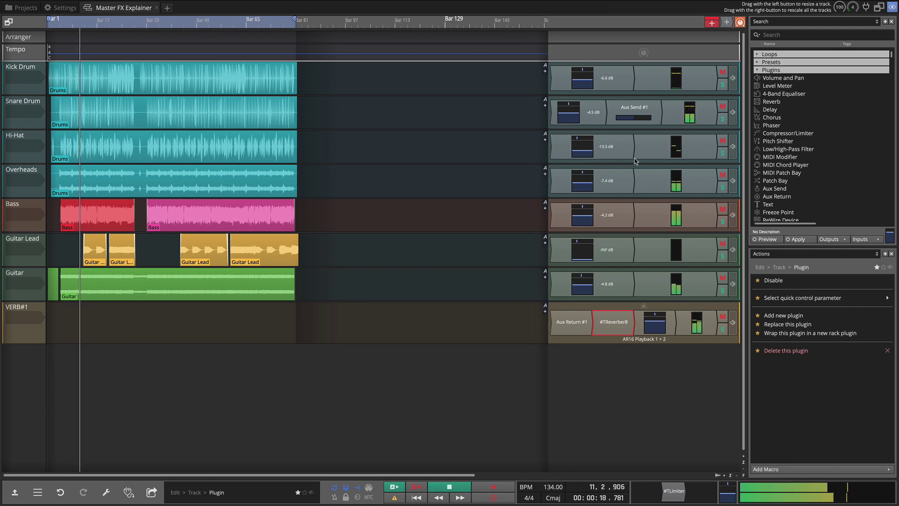
pyautogui.moveTo(589, 78); pyautogui.dragTo(593, 241)
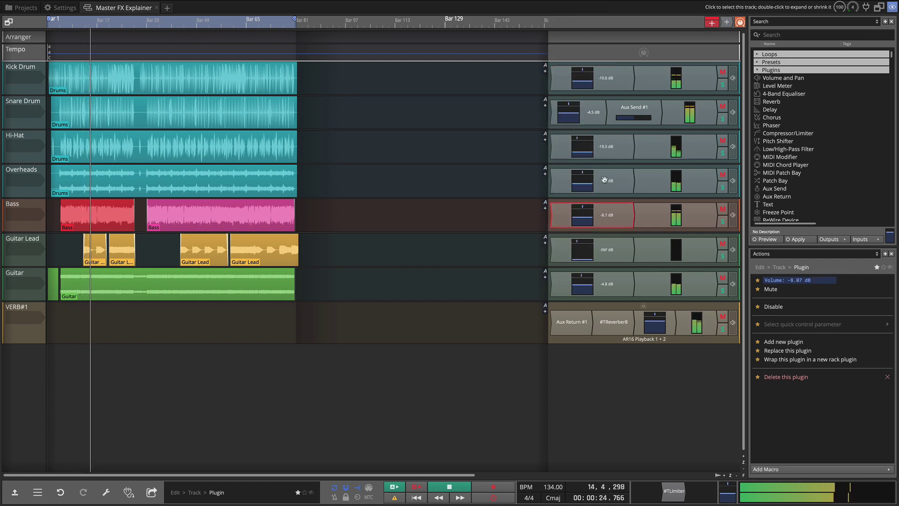
pyautogui.click(637, 118)
pyautogui.moveTo(641, 119)
pyautogui.mouseDown()
pyautogui.moveTo(652, 120)
pyautogui.moveTo(551, 117)
pyautogui.moveTo(625, 119)
pyautogui.mouseUp()
# Restart playback and solo then unsolo Snare Drum to audition its reverb
pyautogui.press('space')
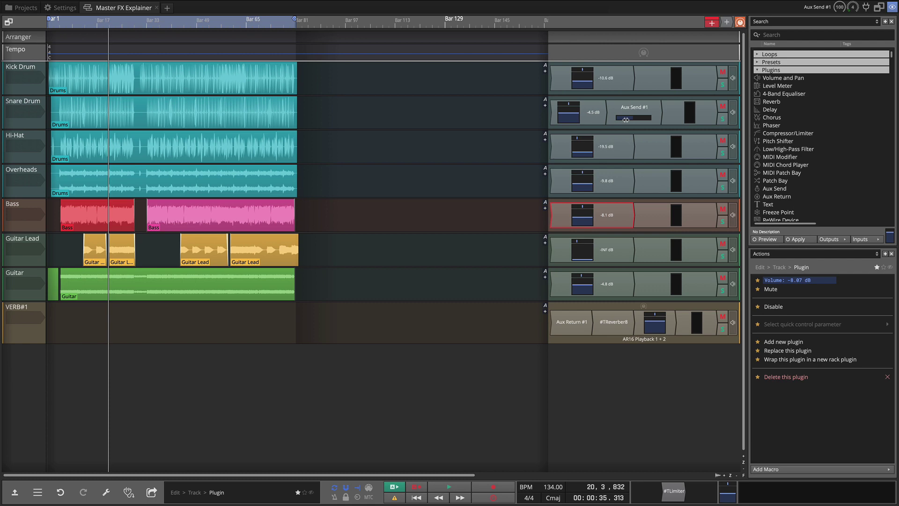
pyautogui.press('space')
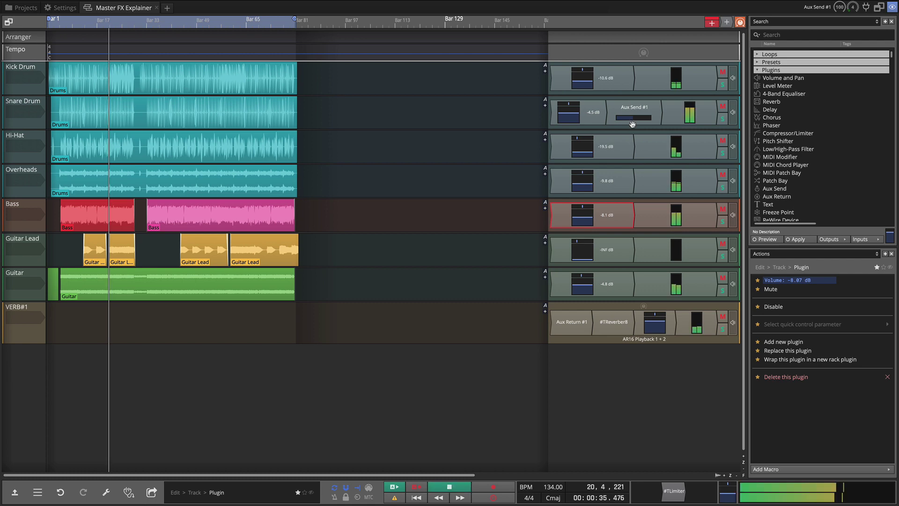
pyautogui.click(723, 121)
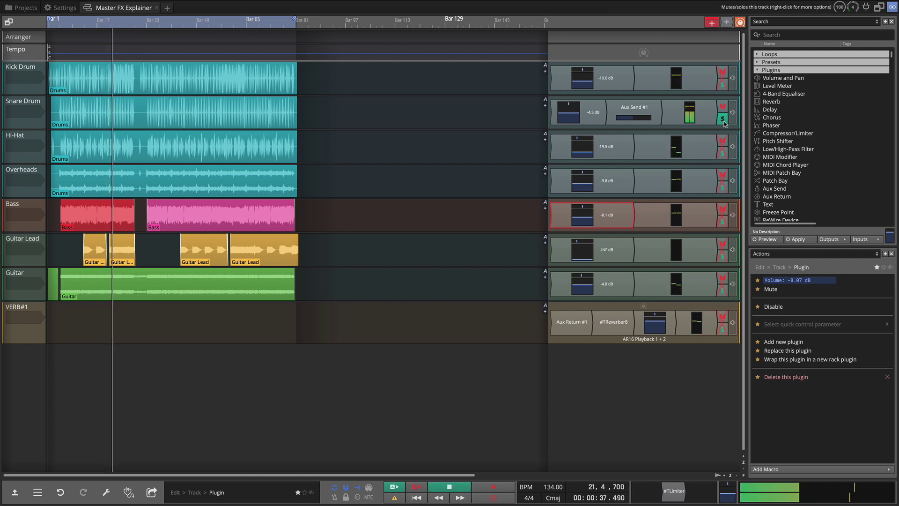
pyautogui.click(723, 120)
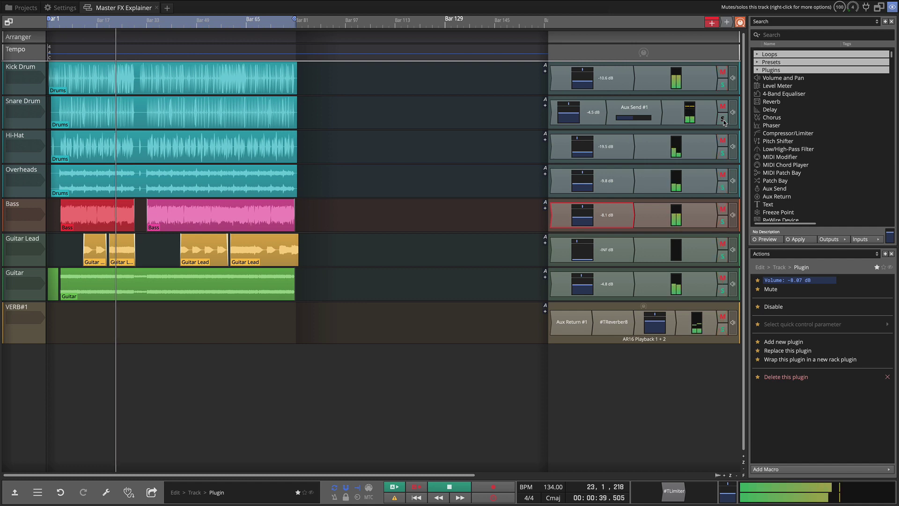
pyautogui.press('space')
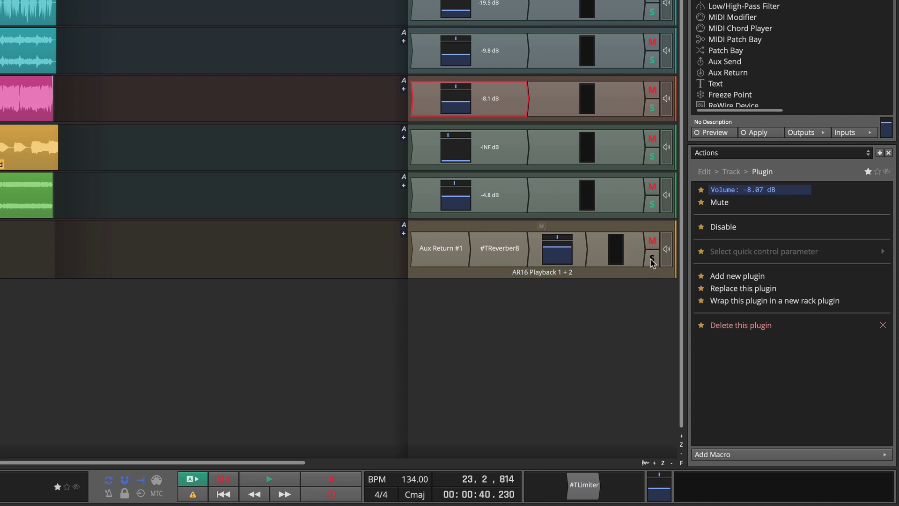
# Set the VERB#1 return track to Solo isolate and resume playback
pyautogui.rightClick(651, 259)
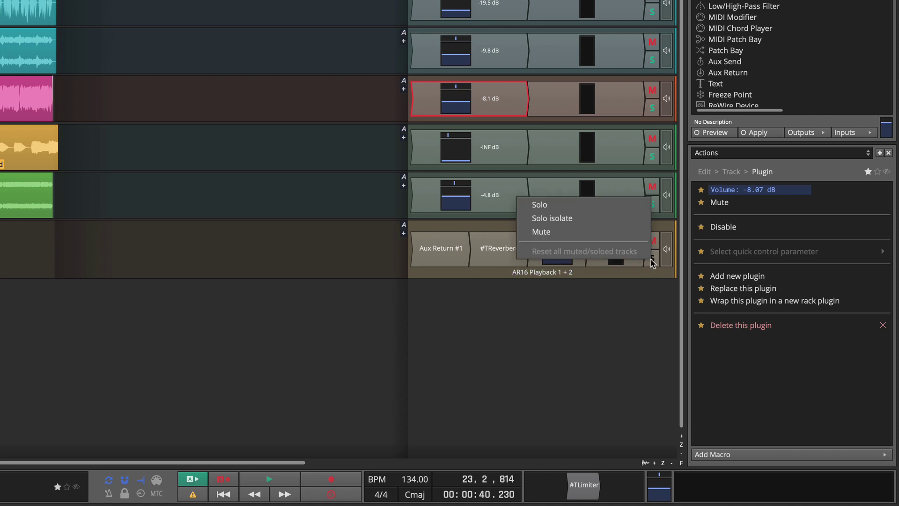
pyautogui.click(629, 220)
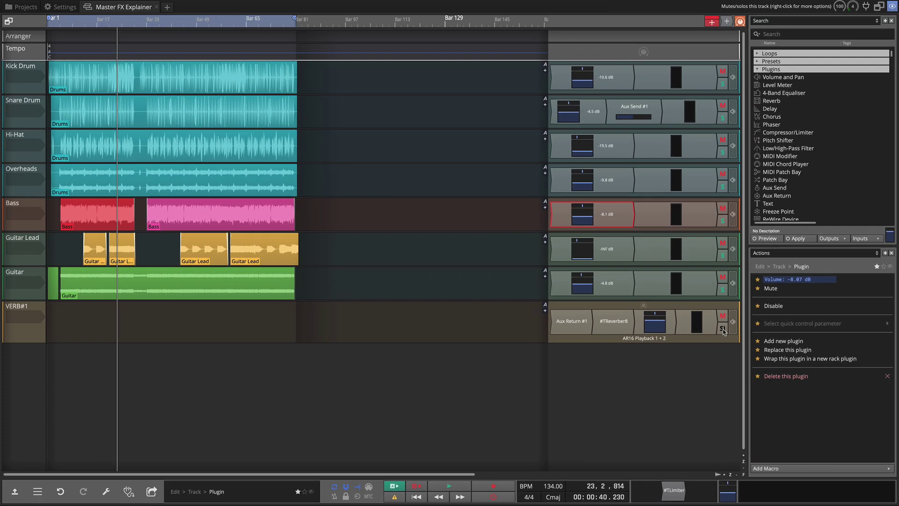
pyautogui.press('space')
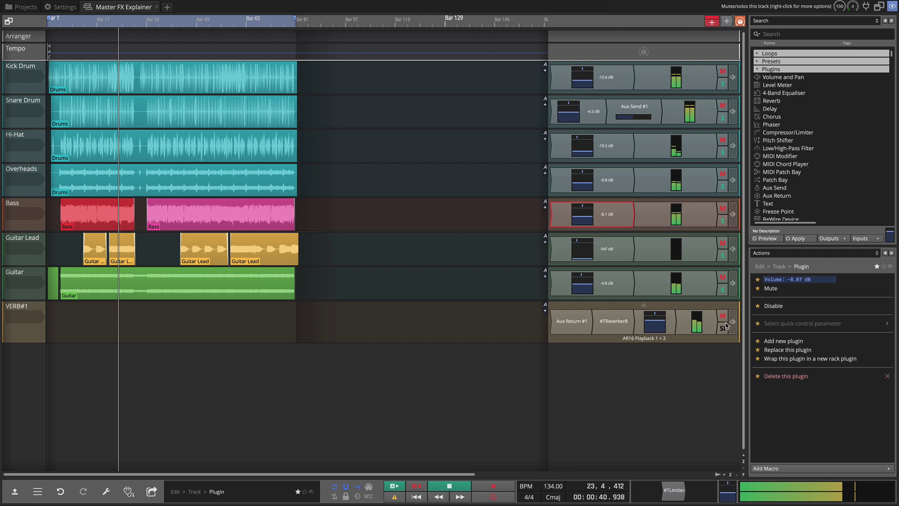
pyautogui.click(723, 118)
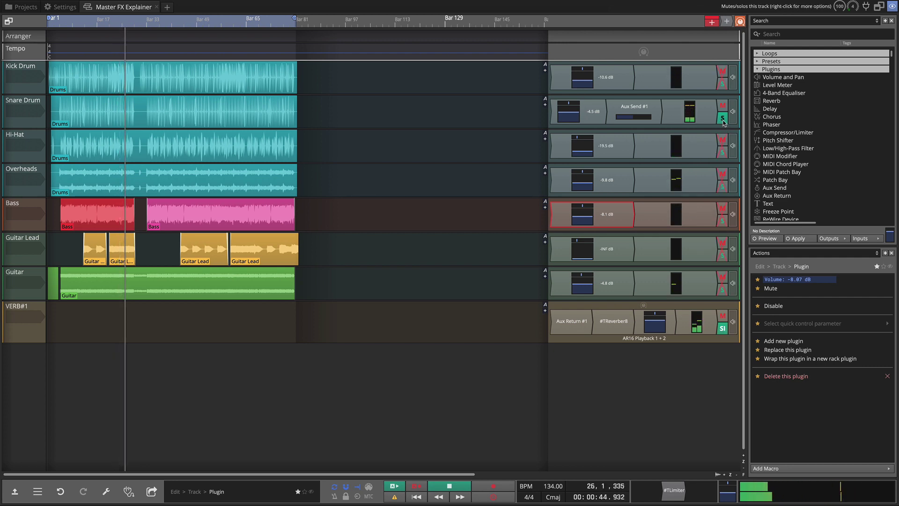
pyautogui.click(723, 118)
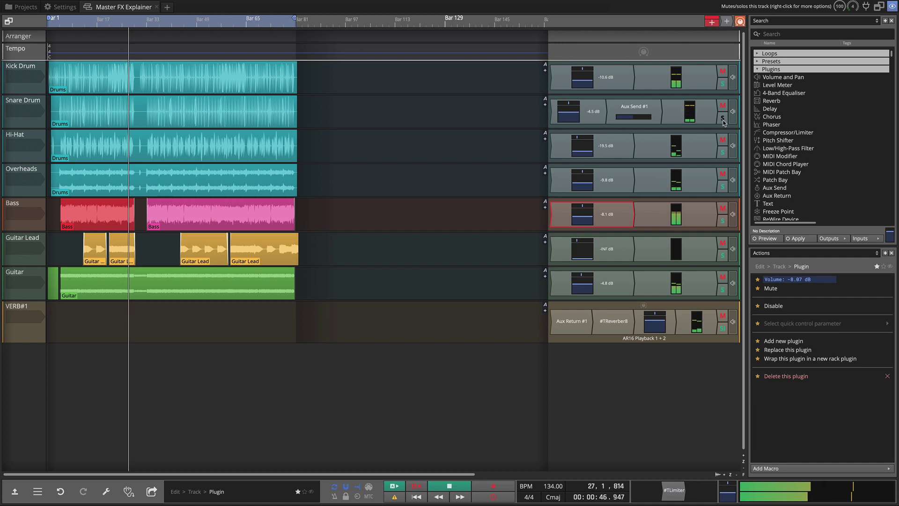
pyautogui.press('space')
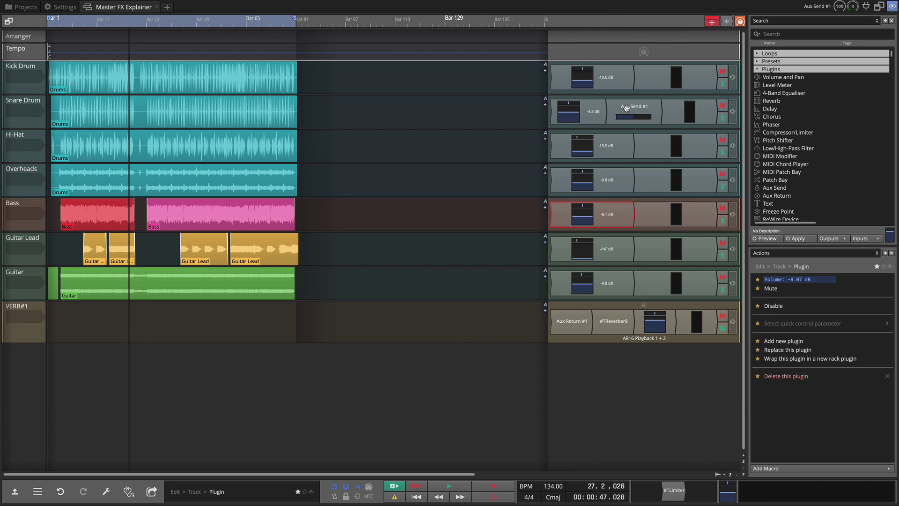
# Copy the Aux Send #1 reverb send onto the Hi-Hat and Guitar tracks
pyautogui.moveTo(627, 109); pyautogui.dragTo(633, 147)
pyautogui.doubleClick(633, 147)
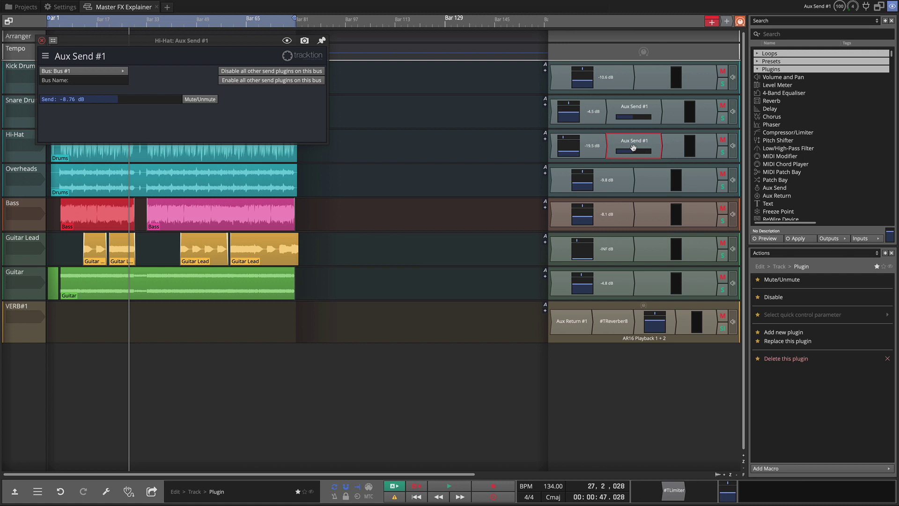
pyautogui.moveTo(633, 147); pyautogui.dragTo(637, 282)
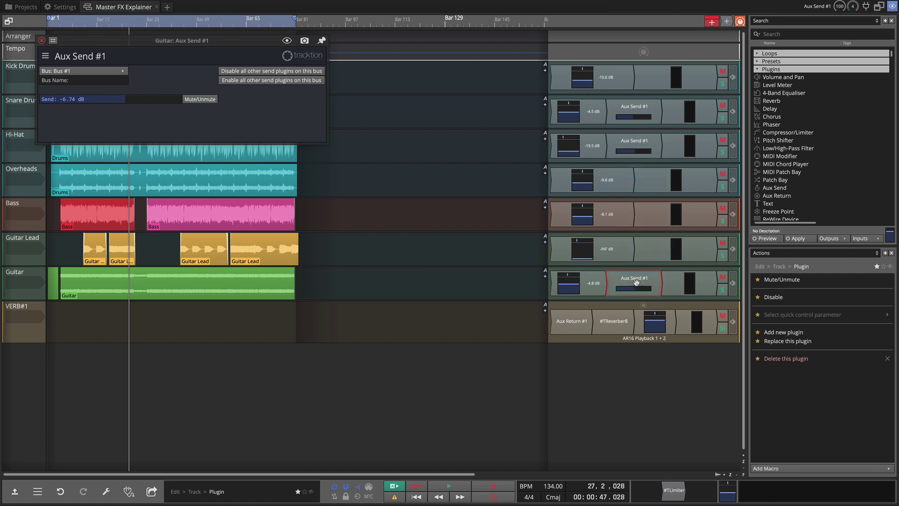
pyautogui.click(42, 40)
# Set the Hi-Hat send to -INF dB and the Guitar send to about -19.6 dB
pyautogui.moveTo(625, 154); pyautogui.dragTo(546, 158)
pyautogui.moveTo(643, 290); pyautogui.dragTo(663, 292)
pyautogui.press('space')
# Solo Hi-Hat and raise its Aux Send #1 from -INF to about -20.76 dB
pyautogui.press('s')
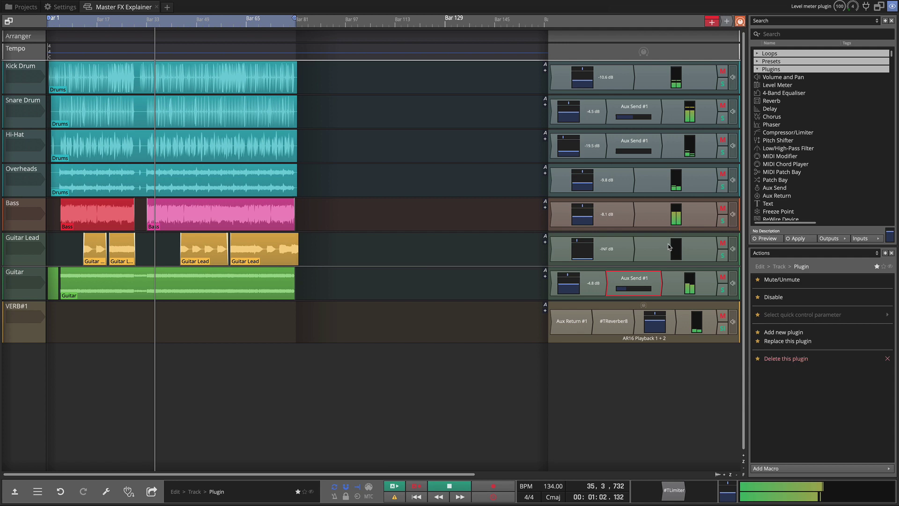
pyautogui.doubleClick(633, 145)
pyautogui.click(723, 153)
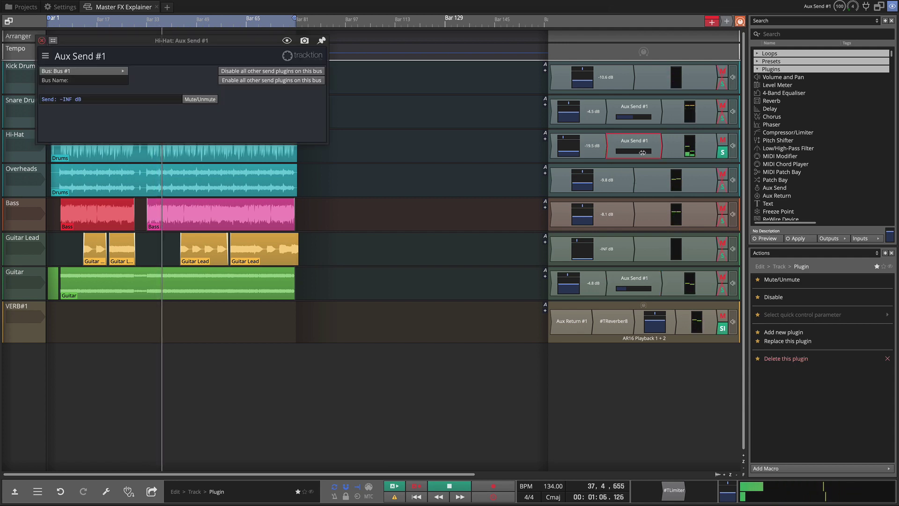
pyautogui.moveTo(624, 152); pyautogui.dragTo(665, 155)
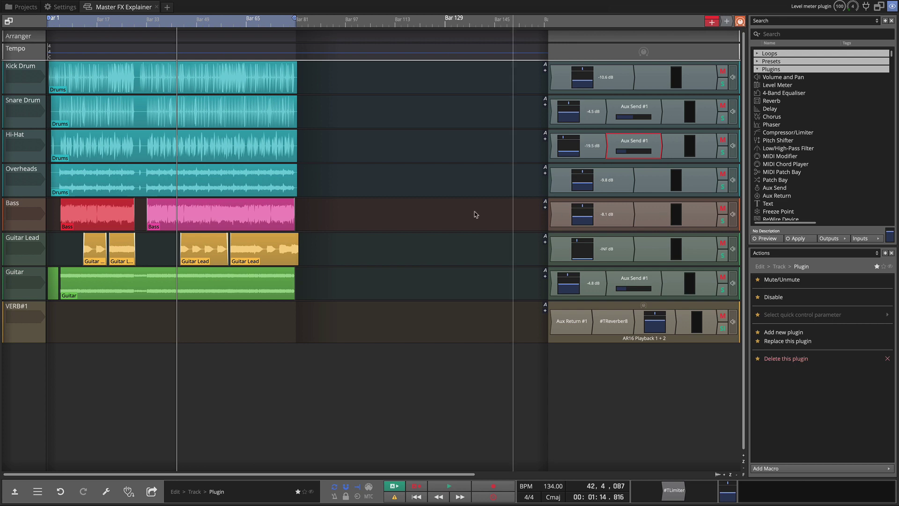
# Save VERB#1's plugins and outputs as a track preset described 'Master Reverb Track', tagged MasterFX
pyautogui.click(24, 337)
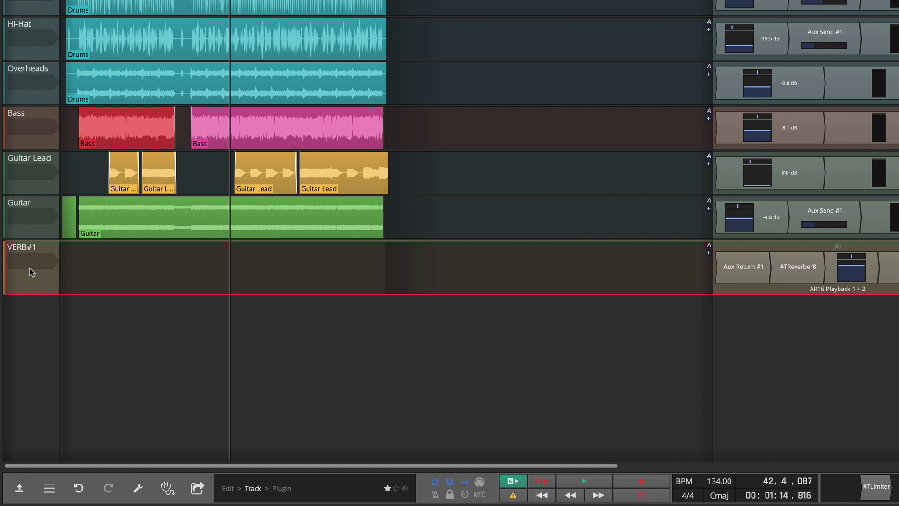
pyautogui.rightClick(29, 275)
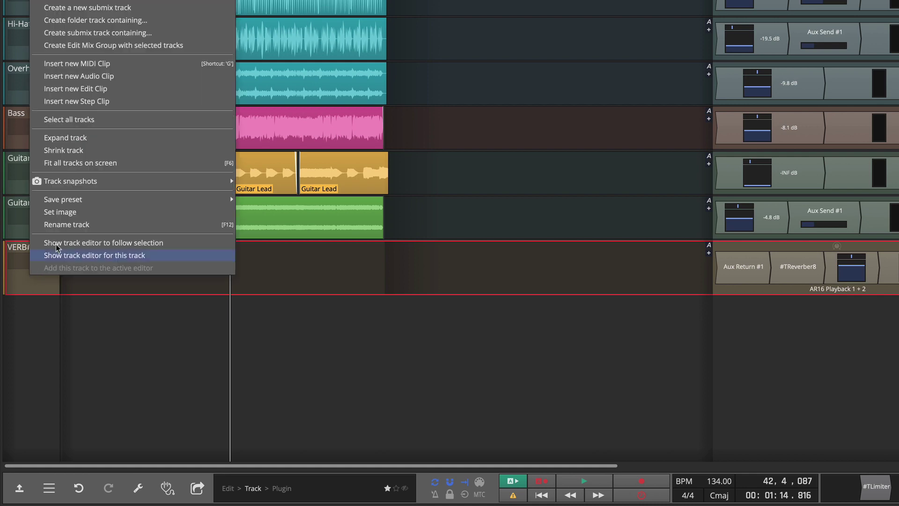
pyautogui.moveTo(66, 204)
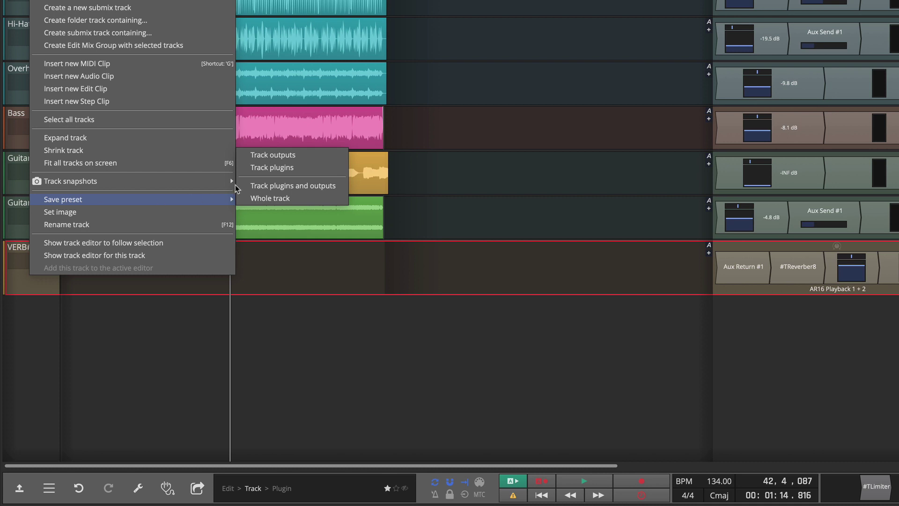
pyautogui.click(287, 186)
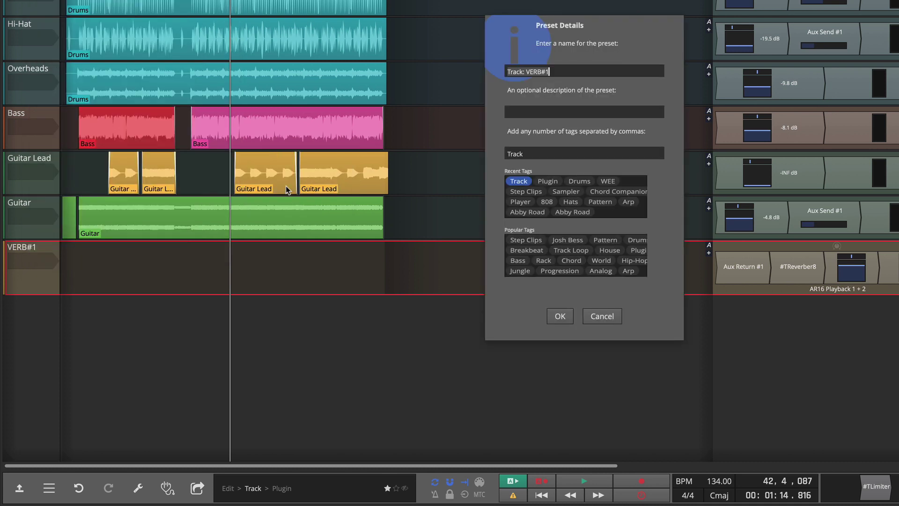
pyautogui.click(569, 112)
pyautogui.write('Master Reverb Track')
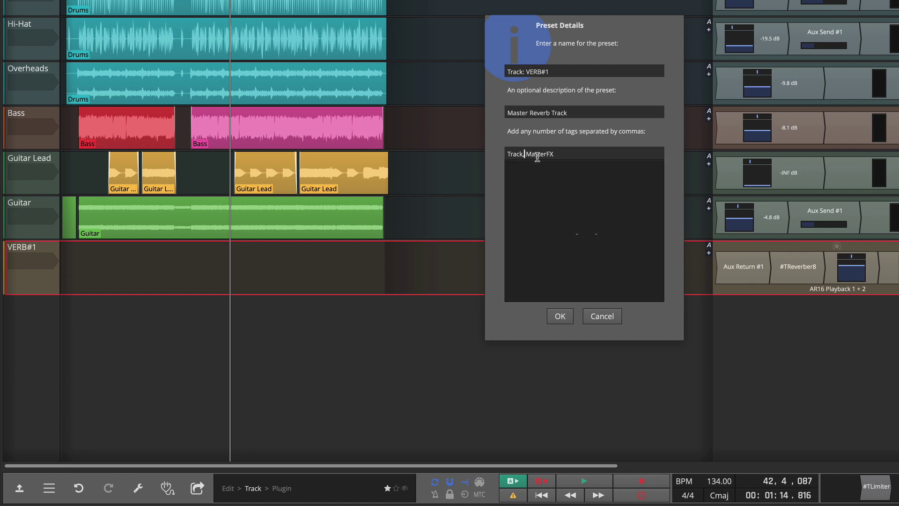
pyautogui.click(560, 316)
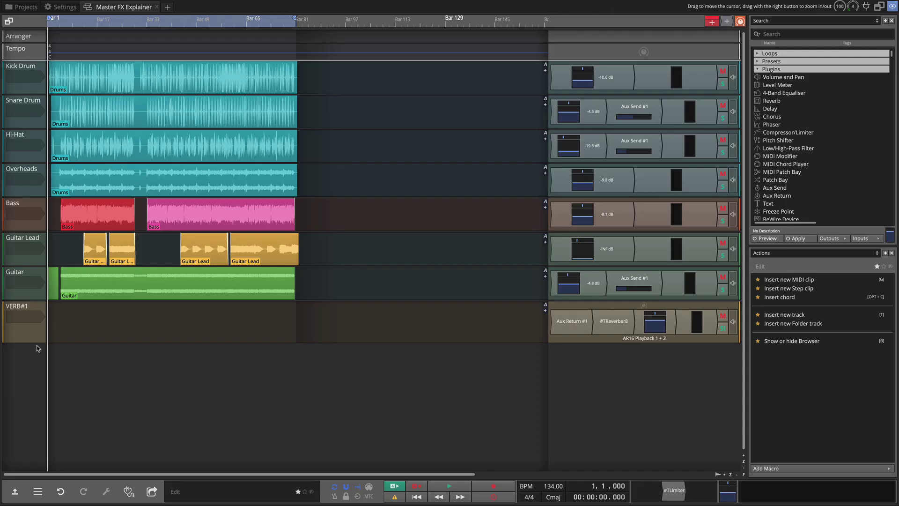
# Search the browser for masterfx and add the Track: VERB#1 preset as a new track below the others
pyautogui.click(782, 35)
pyautogui.write('masterfx')
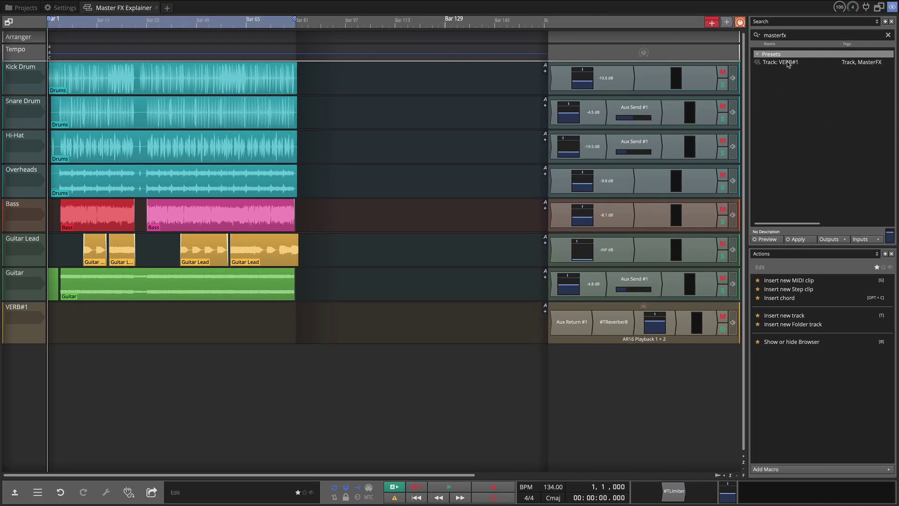
pyautogui.moveTo(773, 64); pyautogui.dragTo(41, 376)
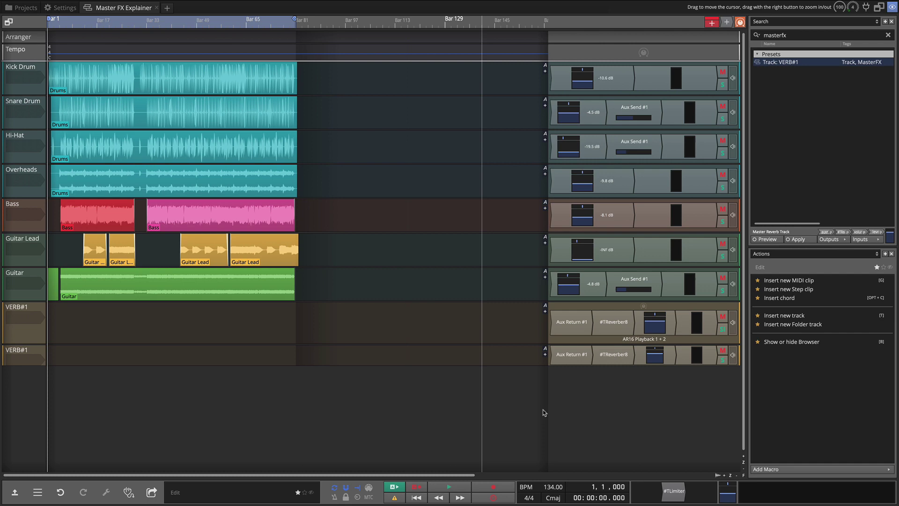
# Replace the new VERB#1 track's reverb plugin with Tape Delay
pyautogui.doubleClick(609, 355)
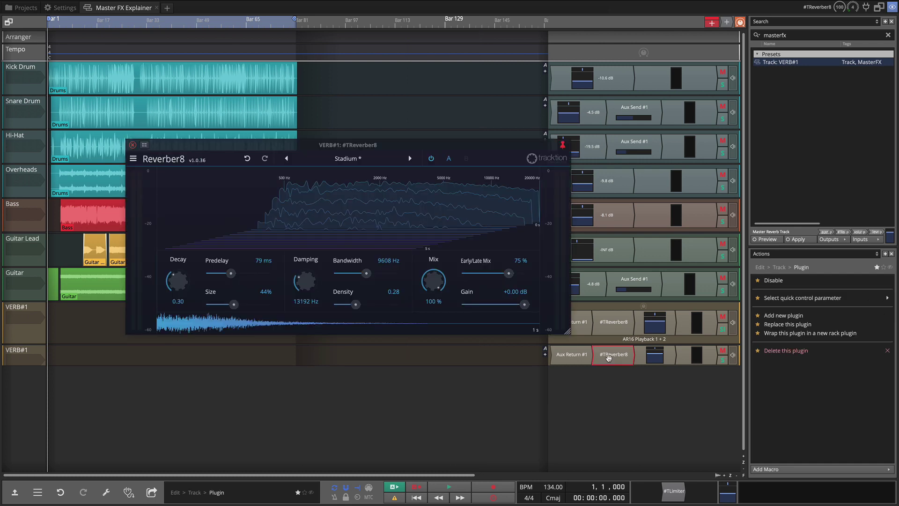
pyautogui.rightClick(609, 357)
pyautogui.click(629, 307)
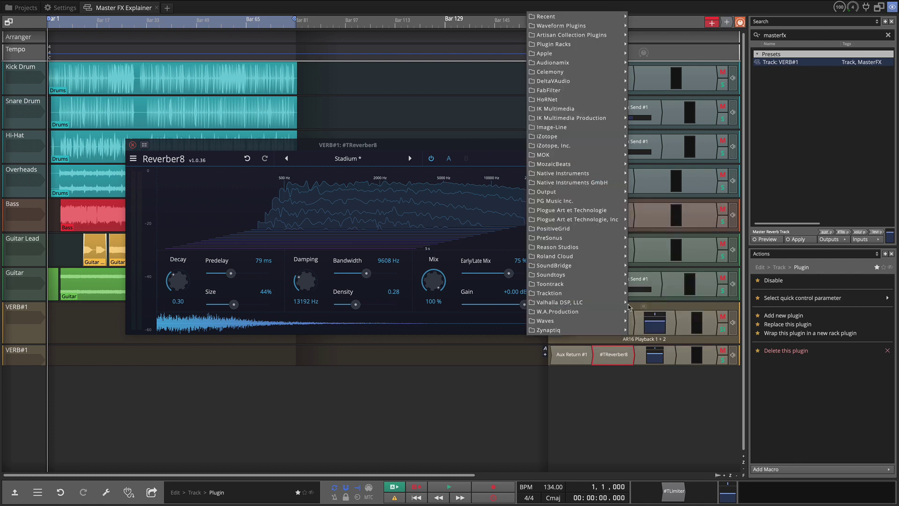
pyautogui.moveTo(626, 293)
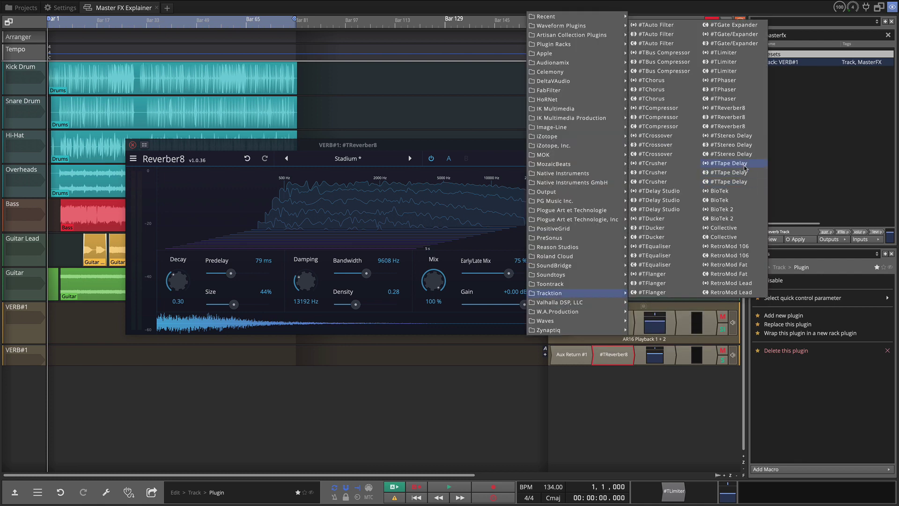
pyautogui.click(745, 168)
# Load the Tape Delay's 1/2 Stereo Vocal preset, set Wet to 0 dB and Dry to -INF
pyautogui.click(191, 67)
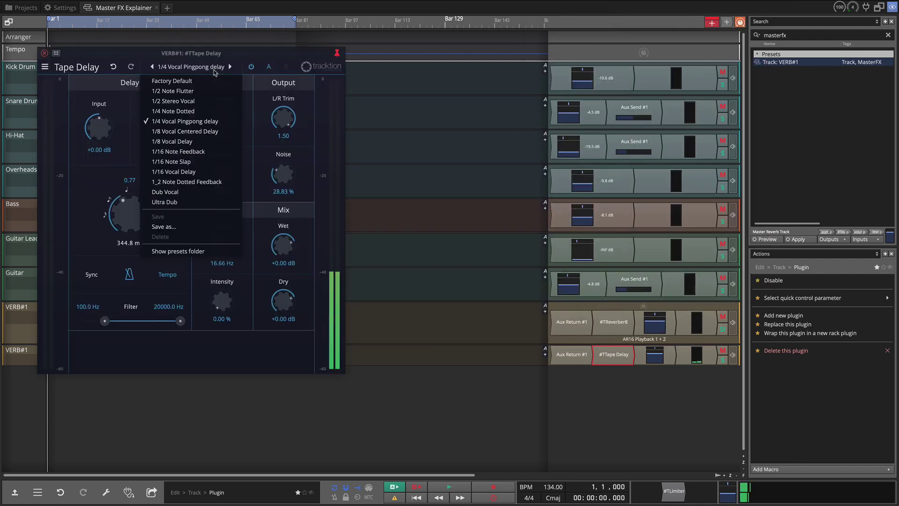
pyautogui.click(202, 105)
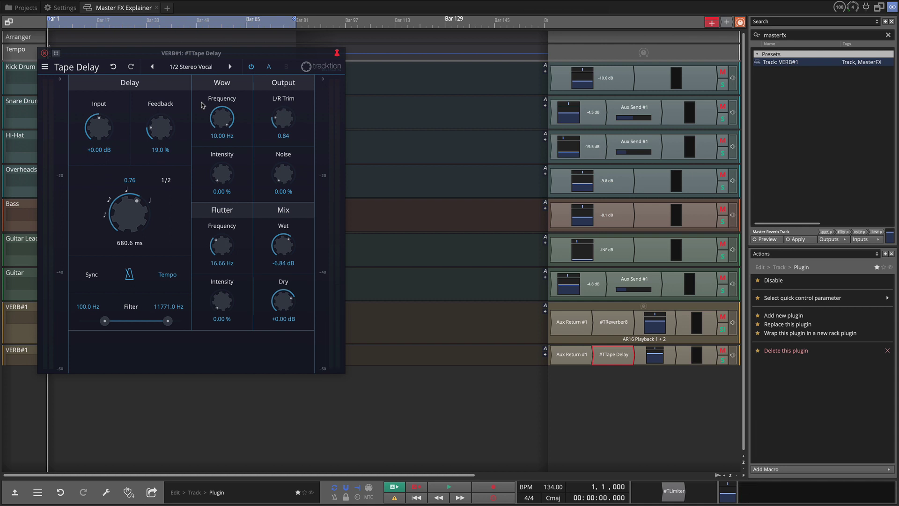
pyautogui.doubleClick(284, 244)
pyautogui.moveTo(283, 300); pyautogui.dragTo(296, 490)
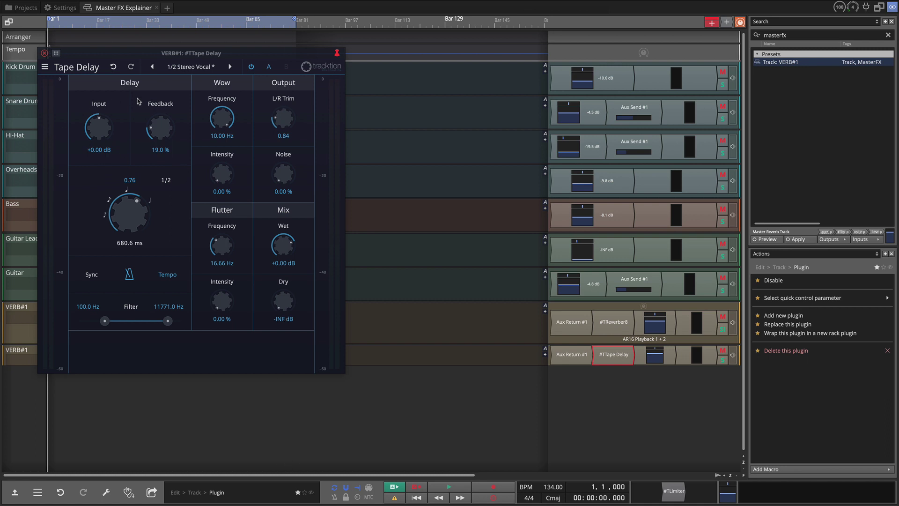
pyautogui.click(45, 53)
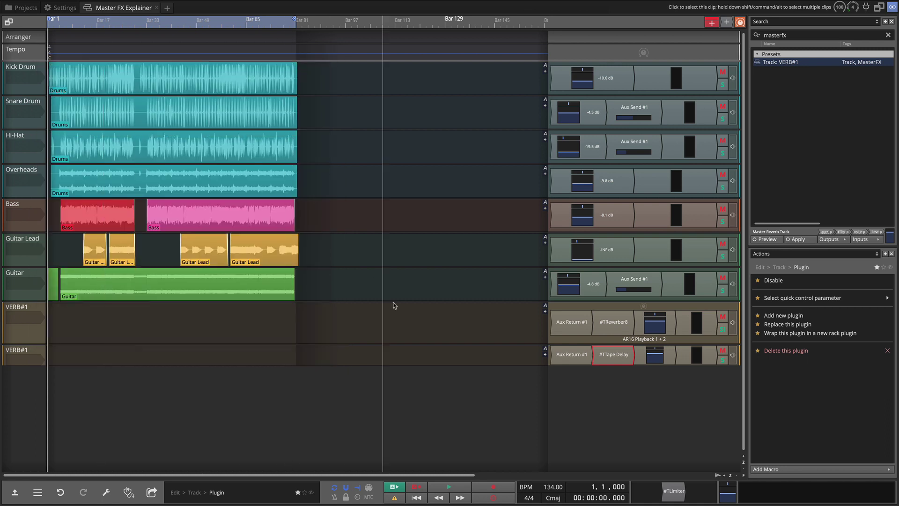
# Set the second VERB#1 track's Aux Return to listen to Bus #2
pyautogui.doubleClick(569, 355)
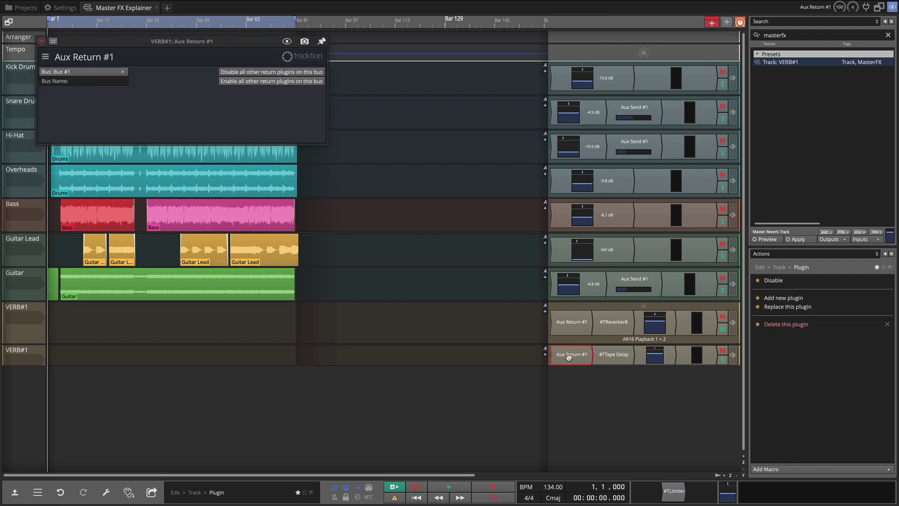
pyautogui.click(83, 73)
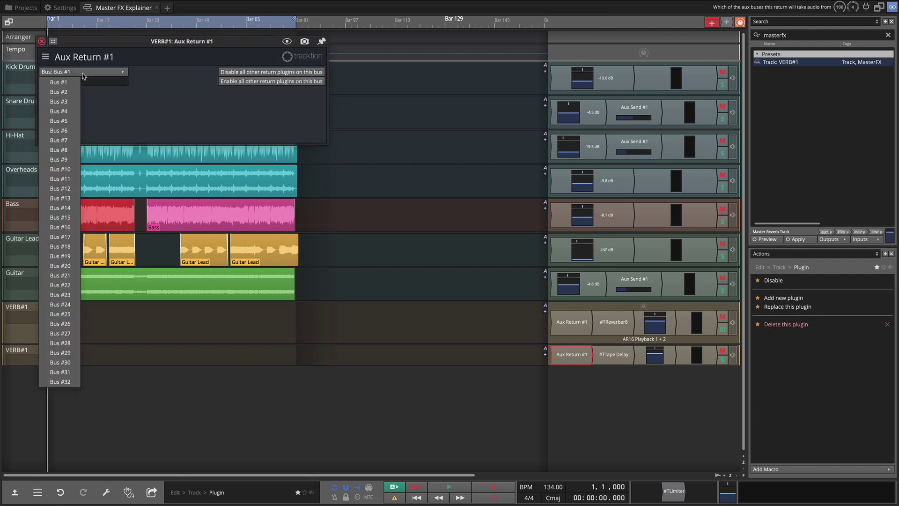
pyautogui.click(66, 94)
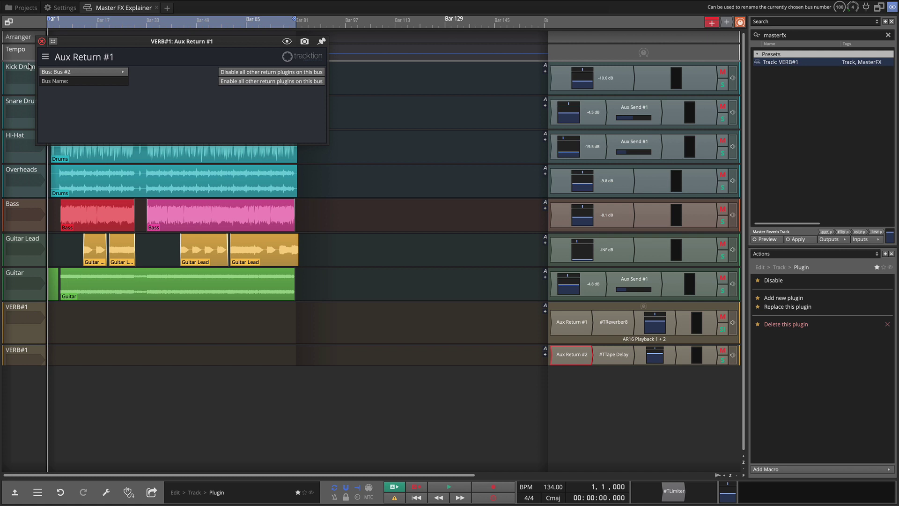
pyautogui.click(42, 42)
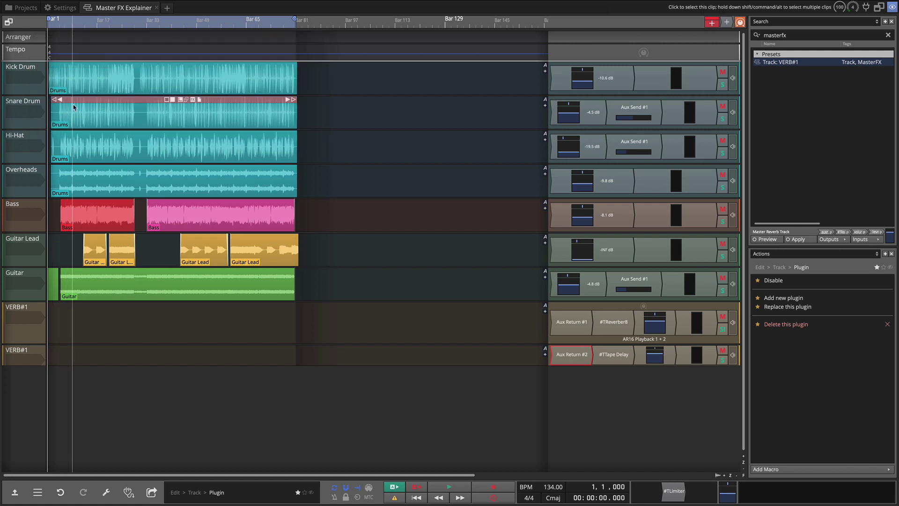
# Duplicate the Snare Drum's aux send and route the copy to Bus #2
pyautogui.doubleClick(651, 112)
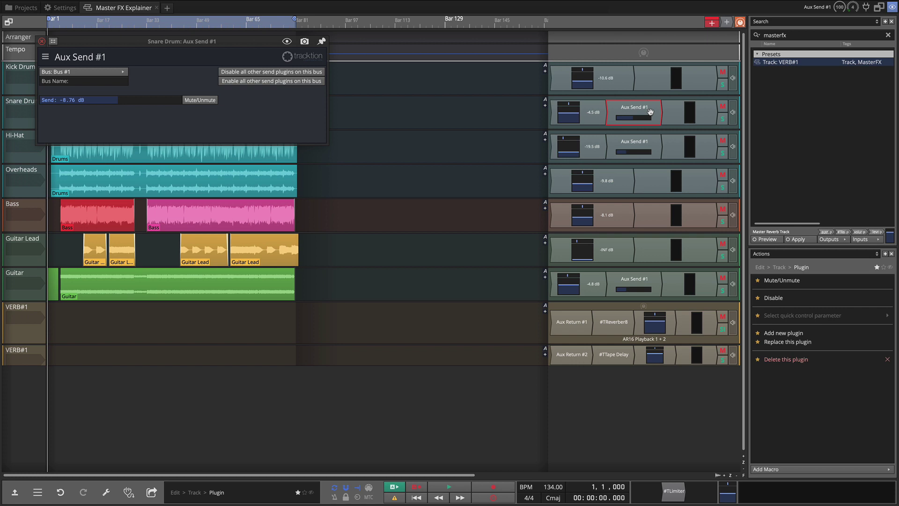
pyautogui.hotkey('ctrl', 'd')
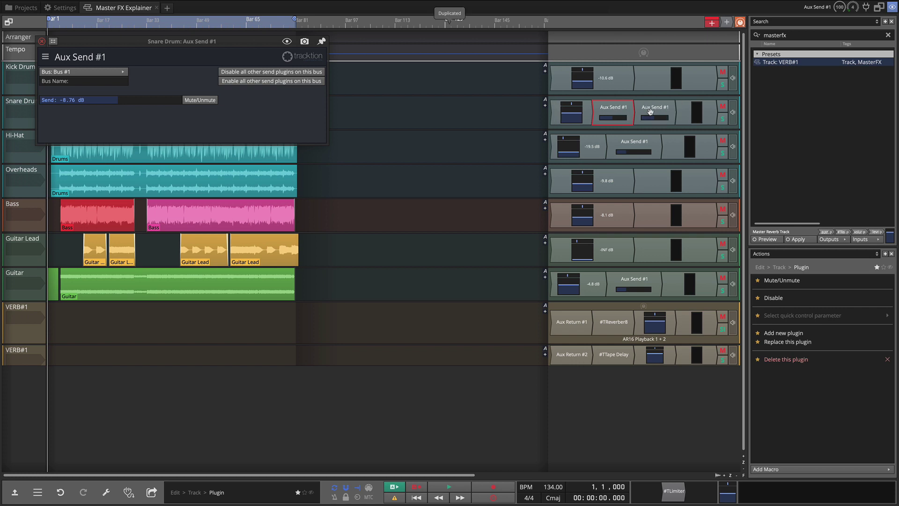
pyautogui.click(651, 111)
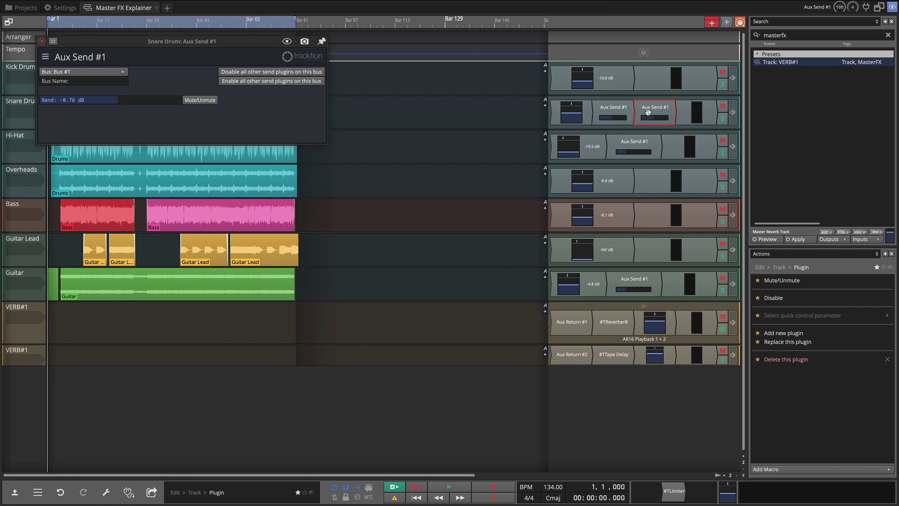
pyautogui.click(86, 73)
pyautogui.click(70, 92)
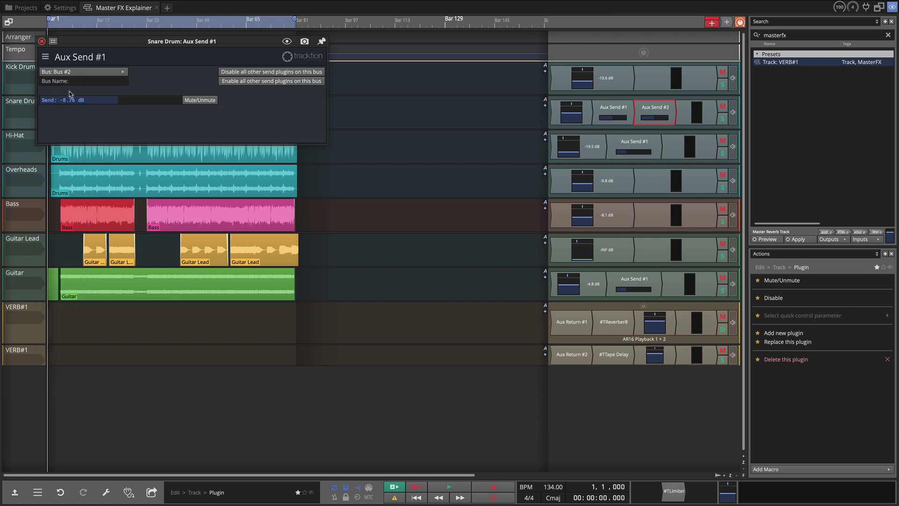
# With playback running, solo-isolate the second VERB#1 track and solo Snare Drum
pyautogui.press('space')
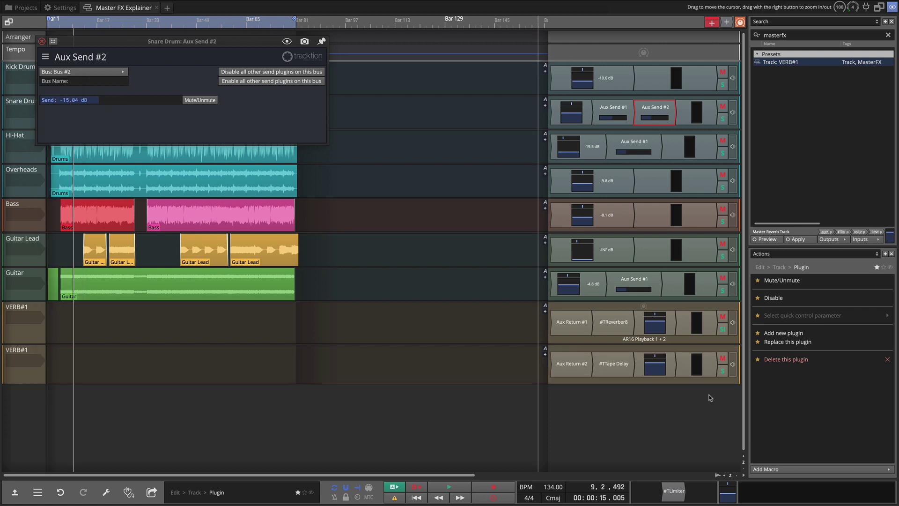
pyautogui.rightClick(723, 371)
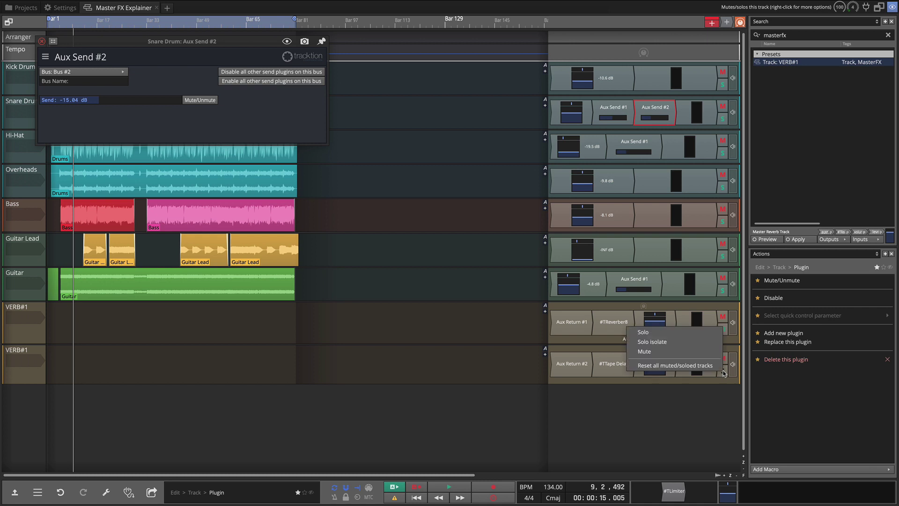
pyautogui.click(700, 342)
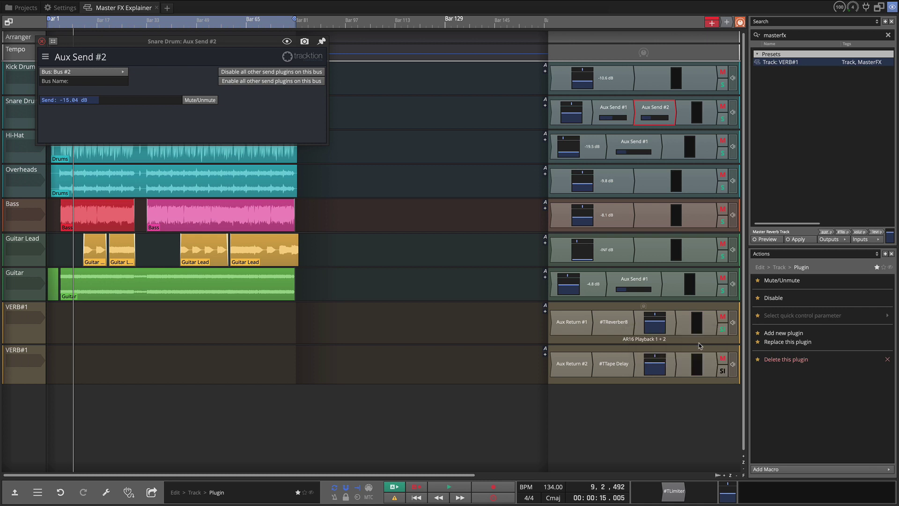
pyautogui.click(724, 120)
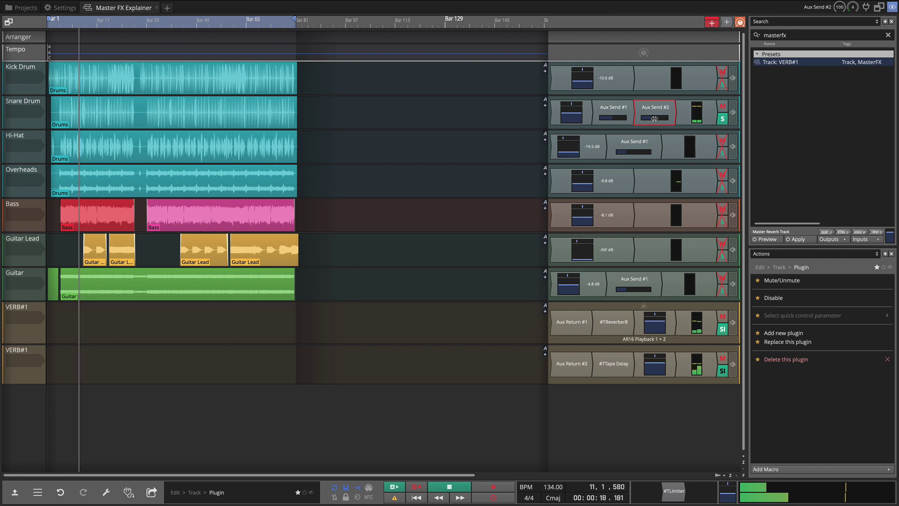
# Lower the Snare Drum's Aux Send #2 to about -29 dB, then stop playback
pyautogui.click(643, 118)
pyautogui.moveTo(643, 118)
pyautogui.mouseDown()
pyautogui.moveTo(628, 117)
pyautogui.moveTo(706, 117)
pyautogui.moveTo(708, 124)
pyautogui.moveTo(635, 128)
pyautogui.mouseUp()
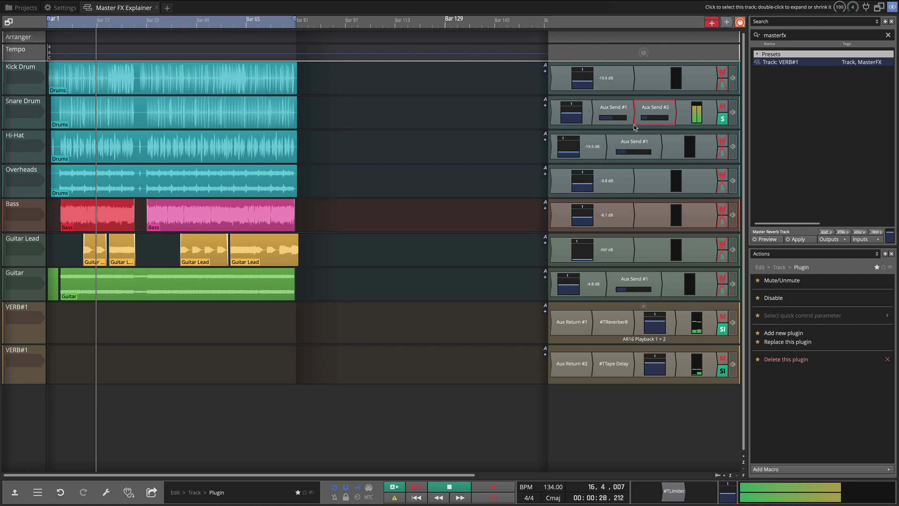
pyautogui.press('space')
pyautogui.click(22, 354)
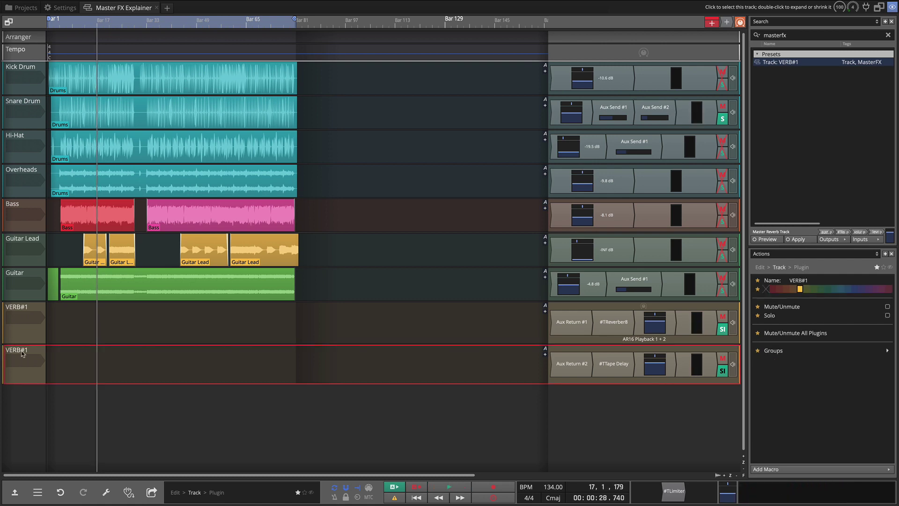
# Rename the second VERB#1 track to ECHO#1
pyautogui.rightClick(22, 353)
pyautogui.write('ECHO')
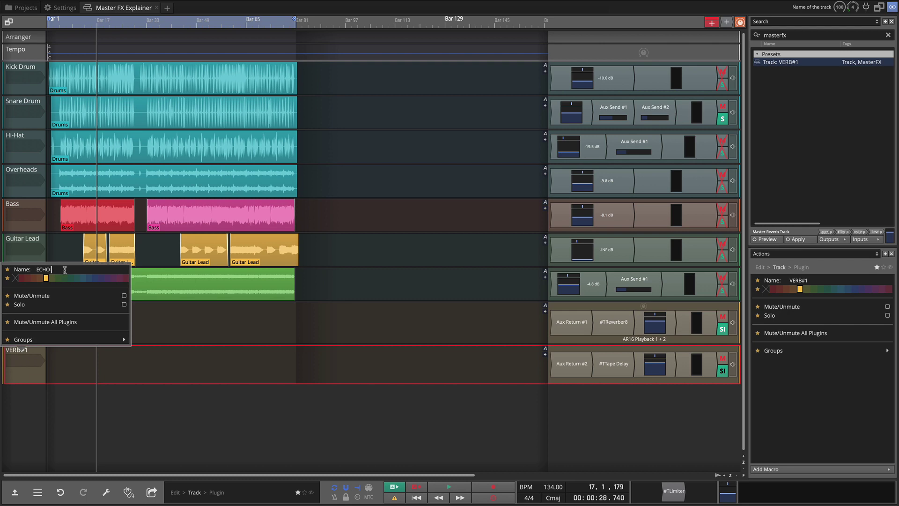
pyautogui.press('Return')
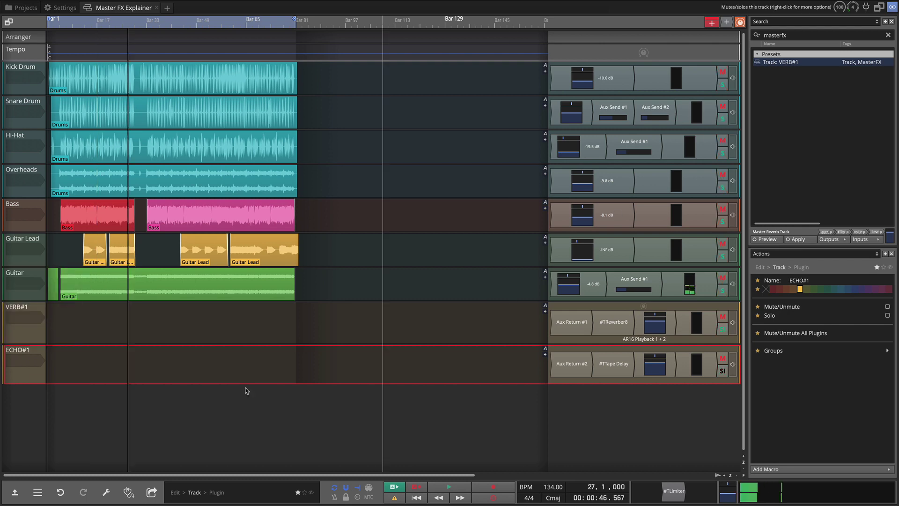
# Save ECHO#1's plugins and outputs as the Track: ECHO#1 preset, then move the playhead to bar 59
pyautogui.rightClick(26, 377)
pyautogui.moveTo(164, 316)
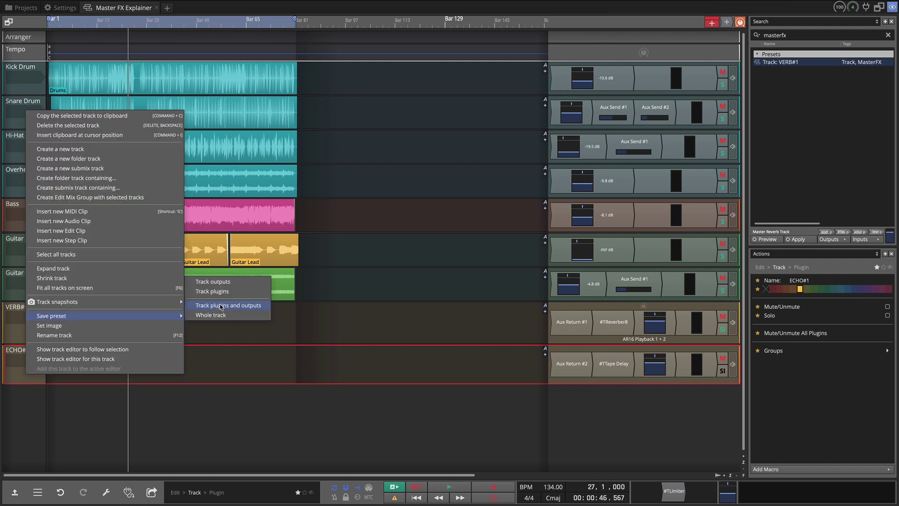
pyautogui.click(222, 305)
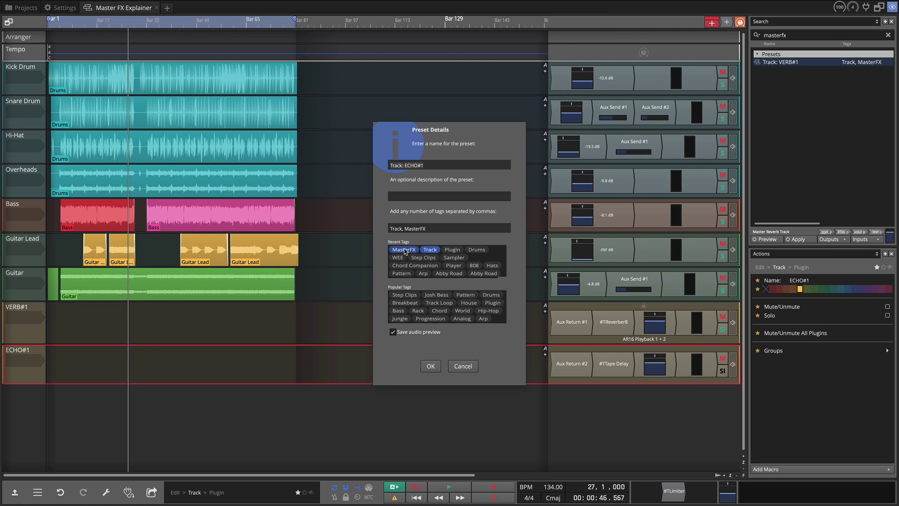
pyautogui.click(431, 367)
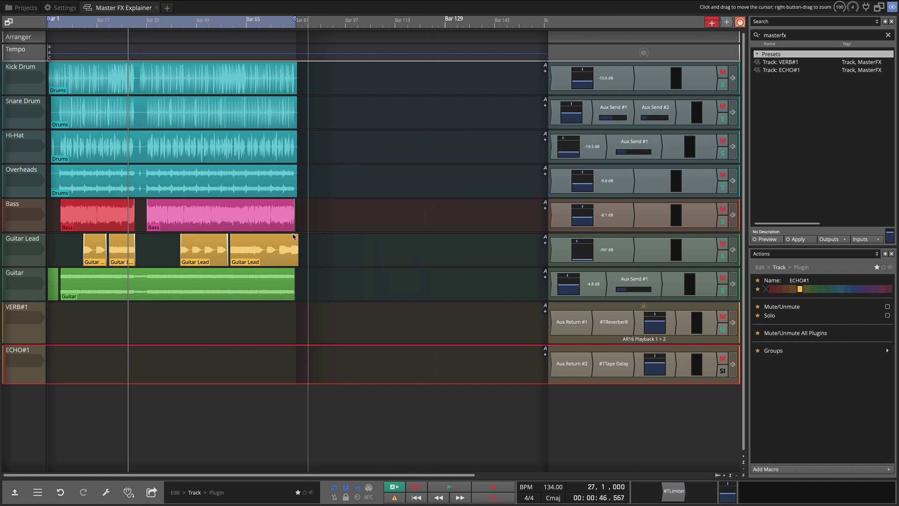
pyautogui.click(228, 255)
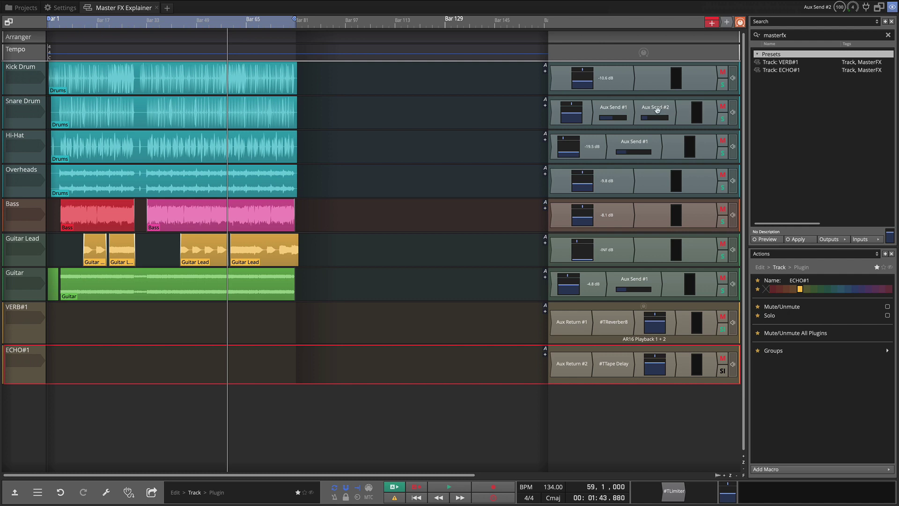
# Copy the Snare's Aux Send #2 onto Guitar Lead, solo Guitar Lead and start playback
pyautogui.moveTo(657, 110); pyautogui.dragTo(635, 252)
pyautogui.click(723, 256)
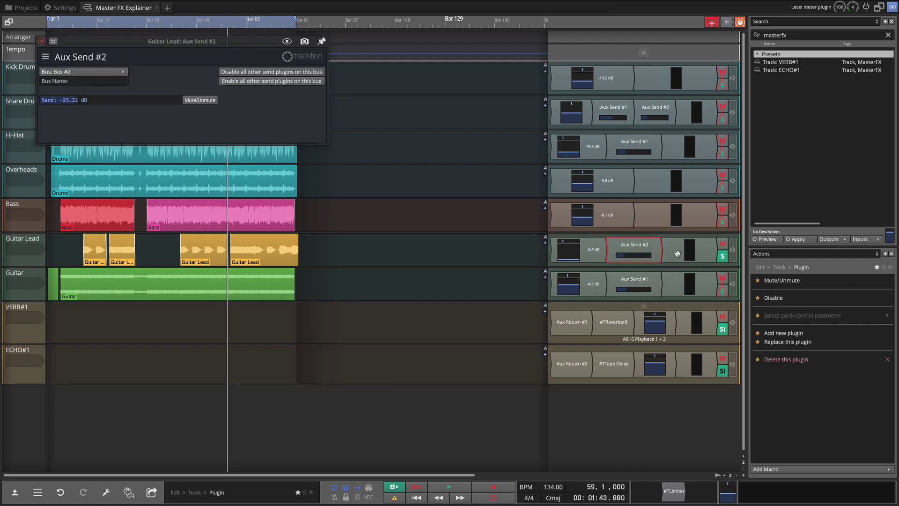
pyautogui.press('space')
# Raise Guitar Lead's volume to -8.25 dB and adjust its send, then unsolo and stop
pyautogui.moveTo(574, 255); pyautogui.dragTo(566, 205)
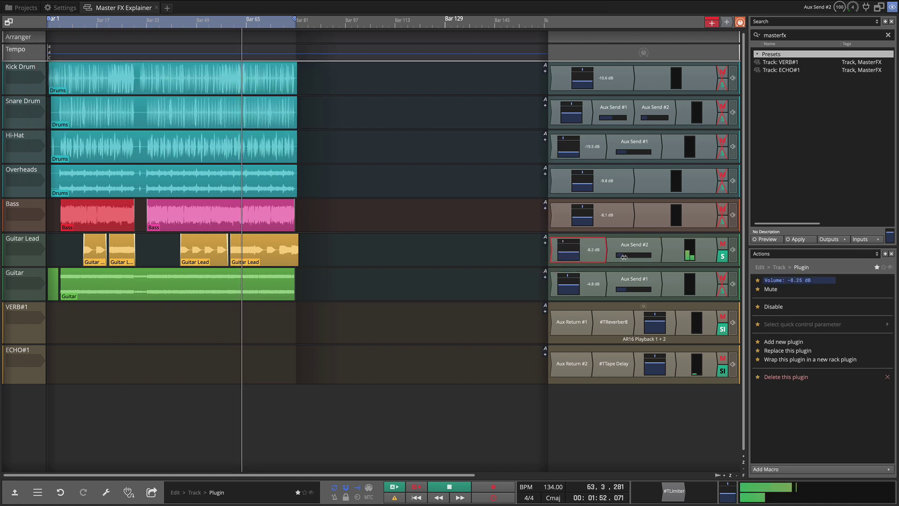
pyautogui.moveTo(630, 255); pyautogui.dragTo(709, 256)
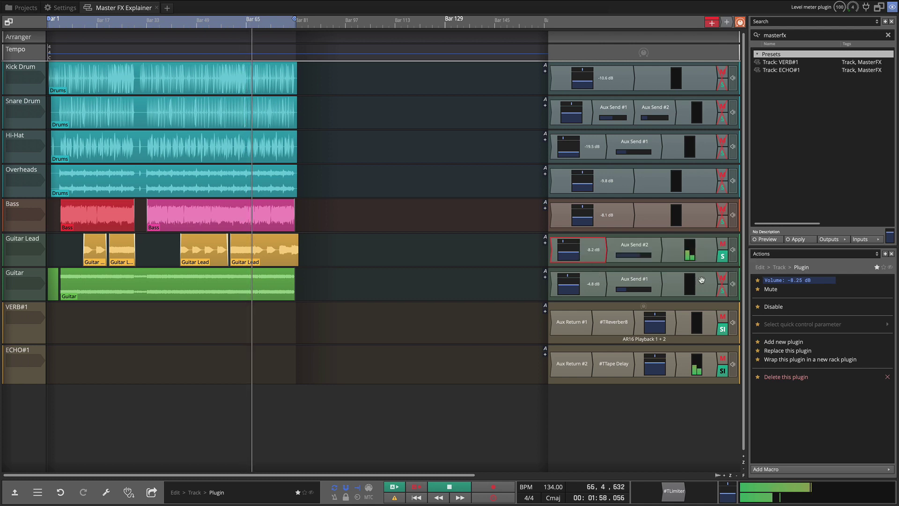
pyautogui.click(723, 256)
pyautogui.click(722, 260)
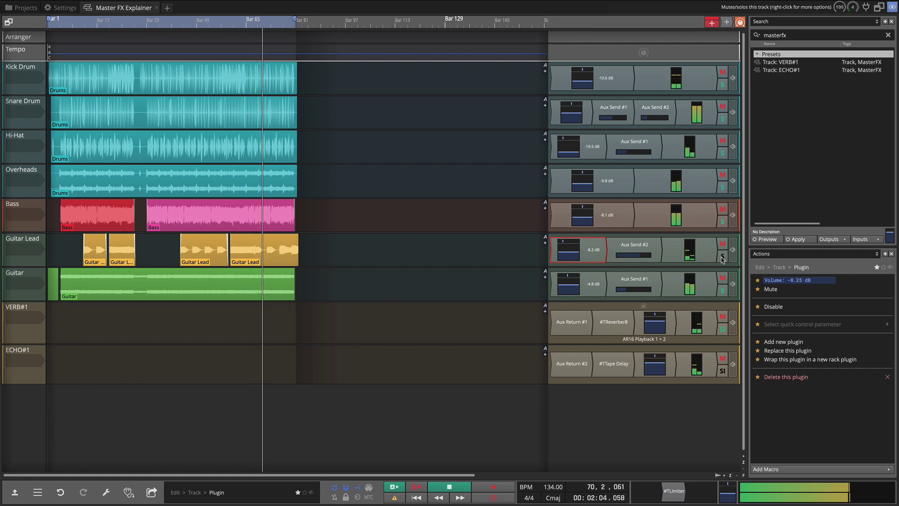
pyautogui.press('space')
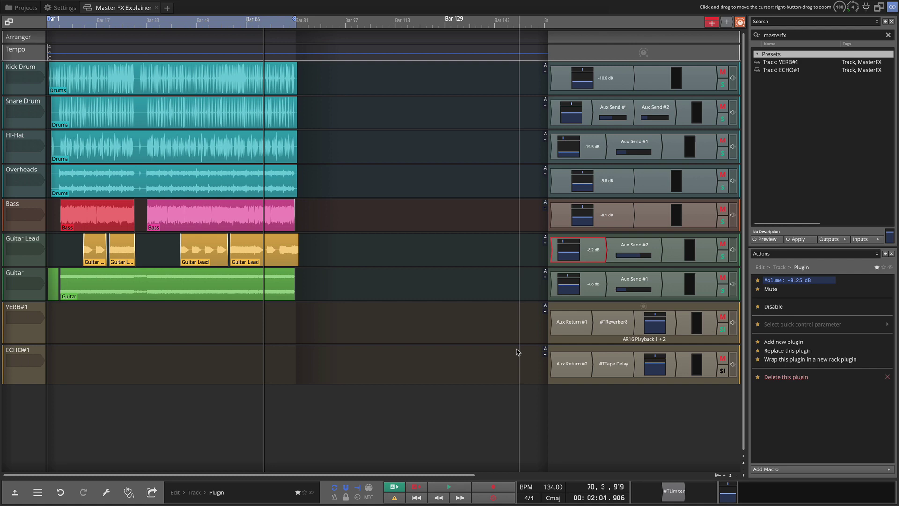
# Show the console mixer with M, toggling the mixer panel off and on in the layout overview
pyautogui.press('m')
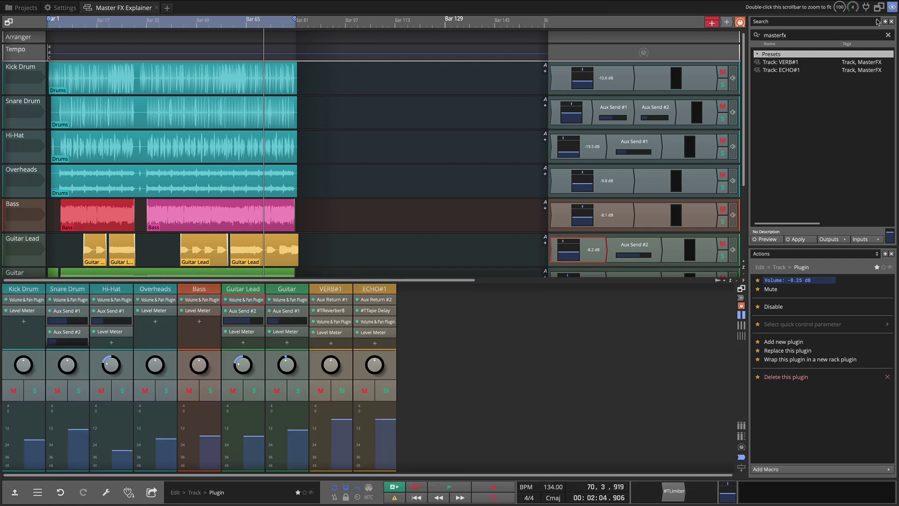
pyautogui.click(892, 8)
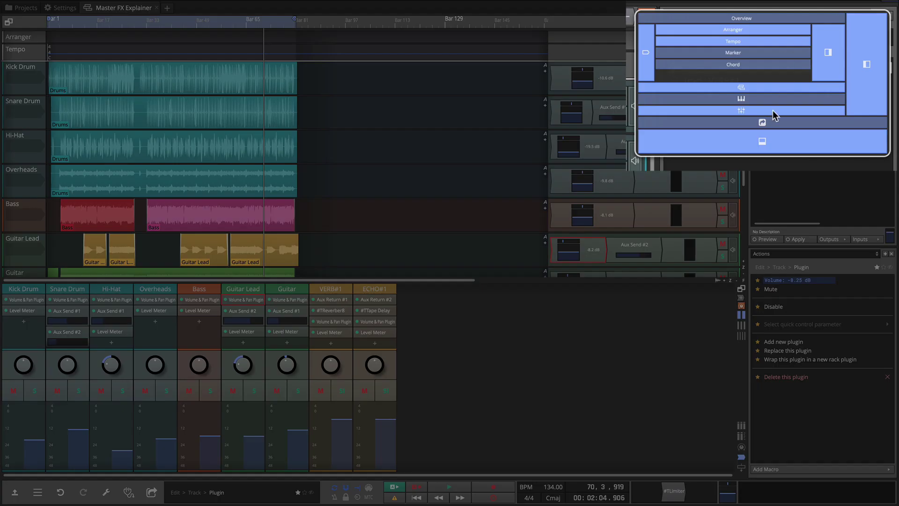
pyautogui.click(740, 112)
pyautogui.click(740, 112)
pyautogui.click(741, 111)
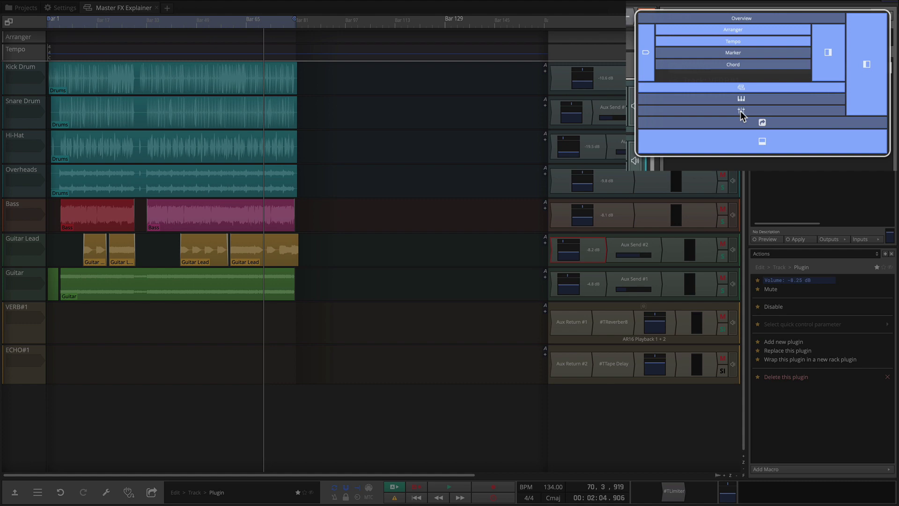
pyautogui.click(740, 112)
pyautogui.press('Escape')
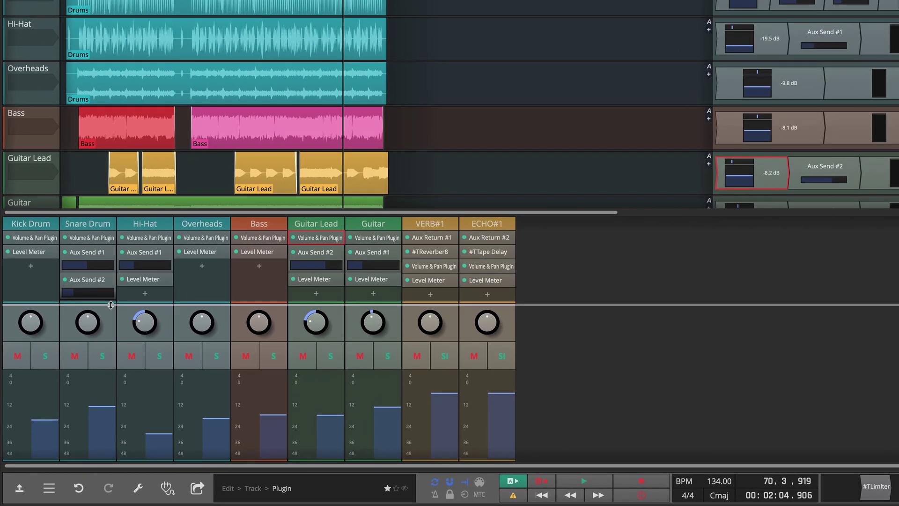
# Enlarge the mixer's plugin area, start playback, lower VERB#1 and nudge ECHO#1 up slightly
pyautogui.moveTo(87, 350); pyautogui.dragTo(87, 363)
pyautogui.moveTo(113, 321); pyautogui.dragTo(116, 321)
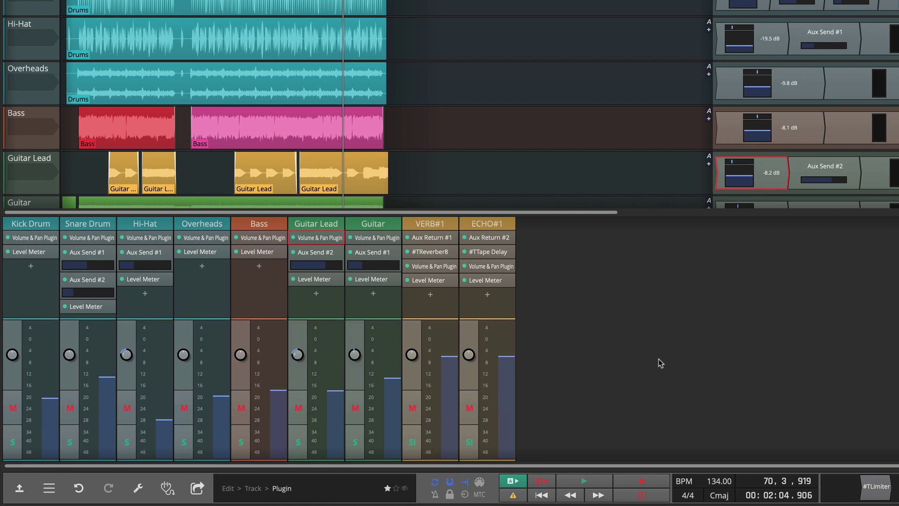
pyautogui.press('space')
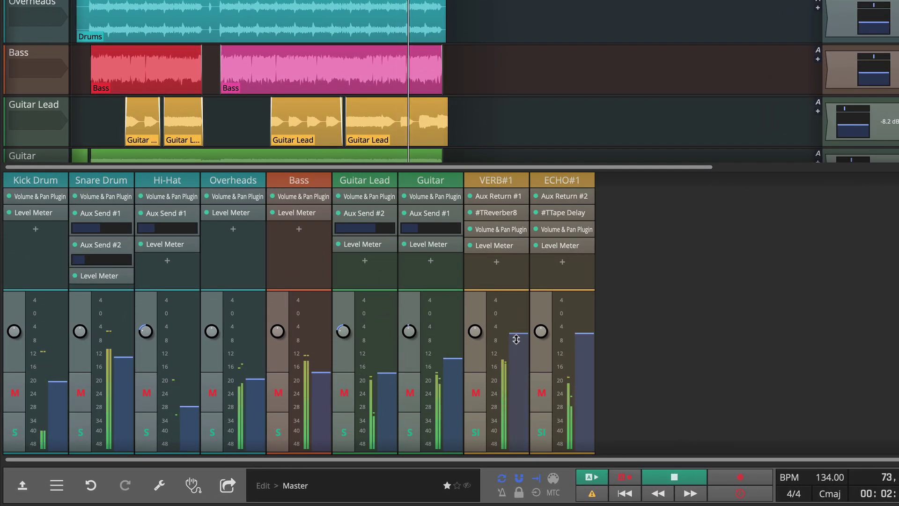
pyautogui.moveTo(517, 341)
pyautogui.mouseDown()
pyautogui.moveTo(522, 425)
pyautogui.moveTo(525, 334)
pyautogui.mouseUp()
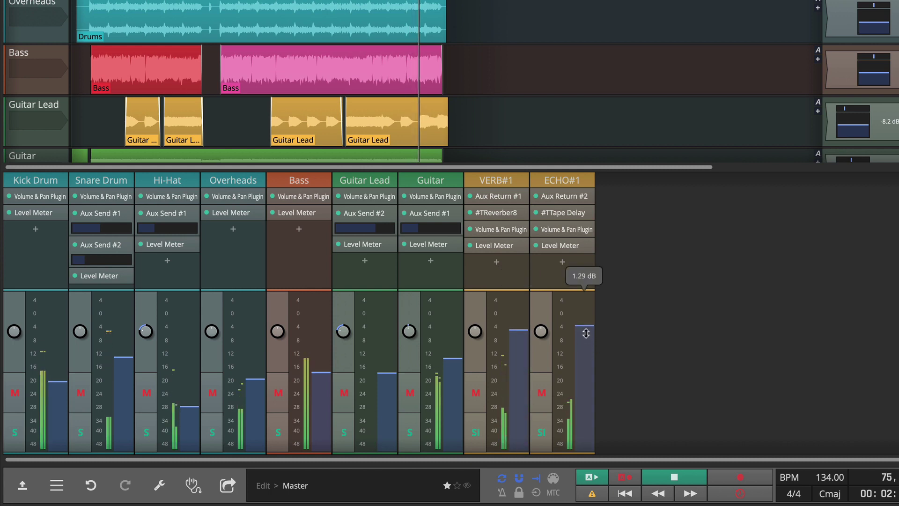
pyautogui.moveTo(586, 333); pyautogui.dragTo(586, 331)
# Mute and unmute both returns, then solo Snare Drum and set its Aux Send #2 near -19.8 dB
pyautogui.click(542, 393)
pyautogui.click(475, 392)
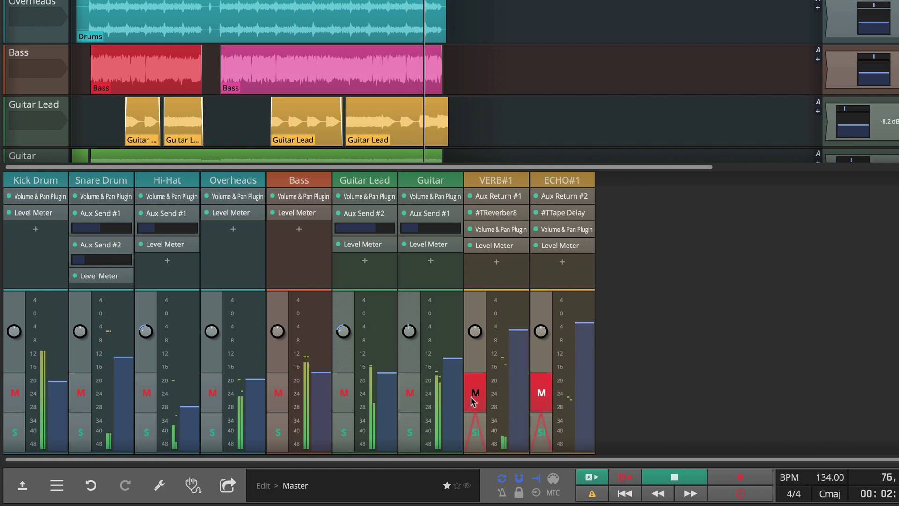
pyautogui.click(471, 397)
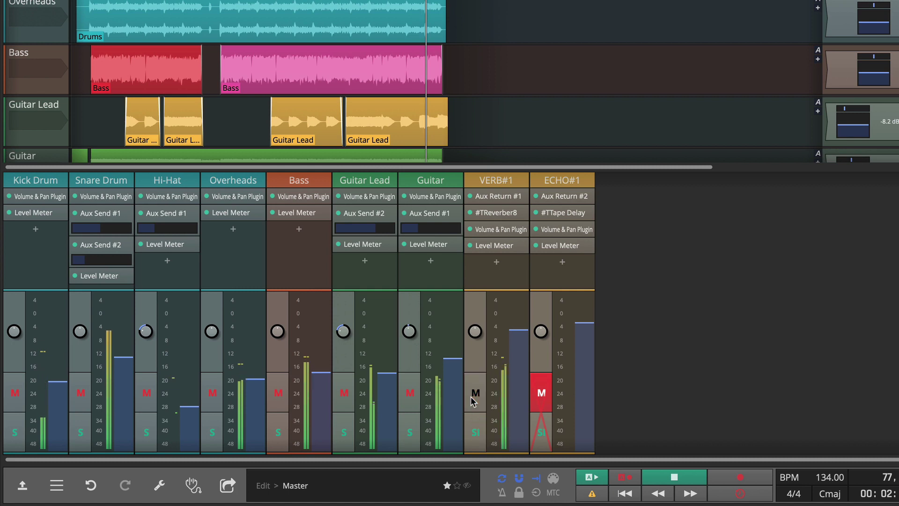
pyautogui.click(542, 396)
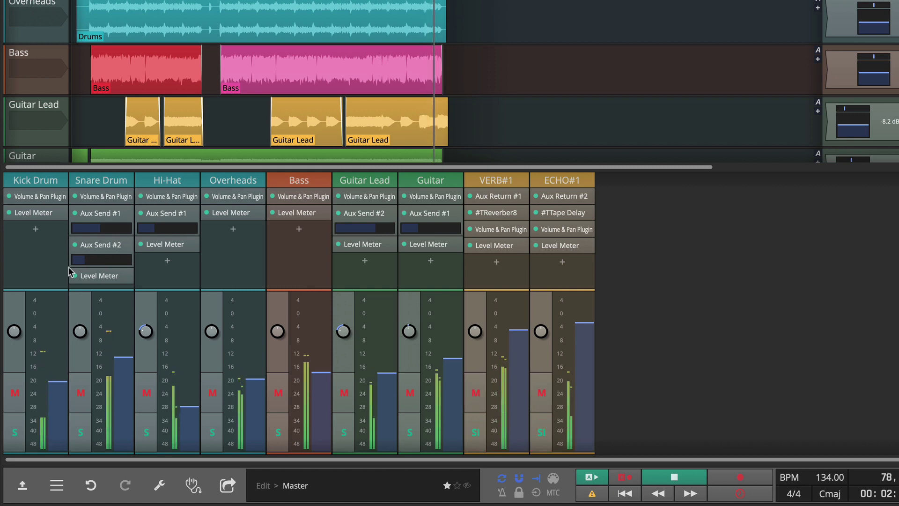
pyautogui.click(82, 430)
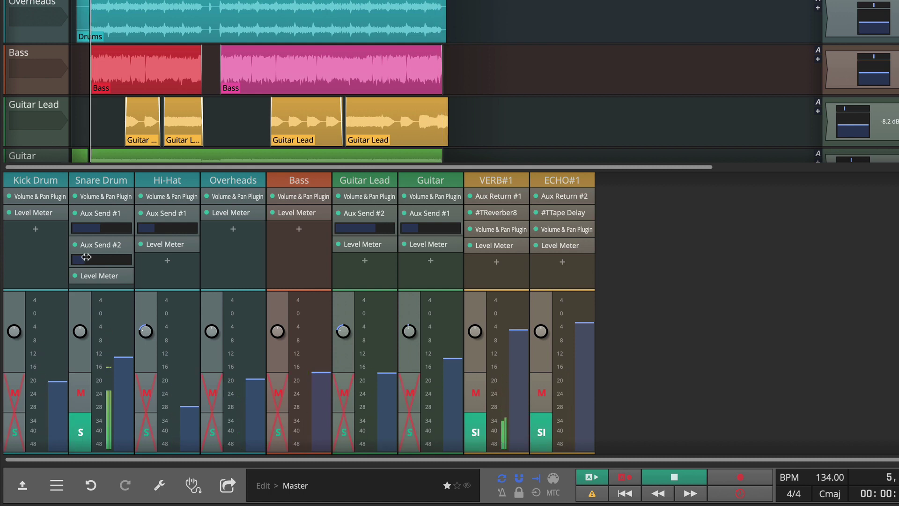
pyautogui.moveTo(90, 239); pyautogui.dragTo(97, 264)
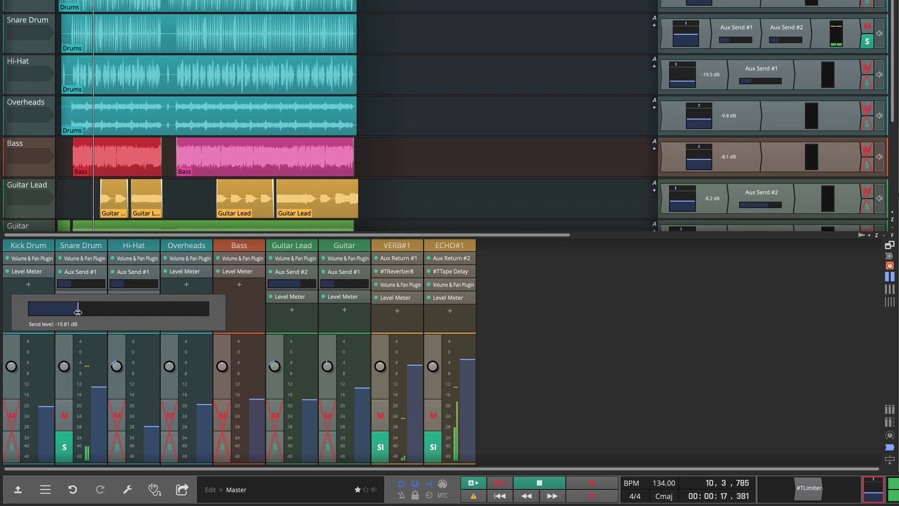
# Settle the Snare send near -19.8 dB and sync ECHO#1's tape delay to 1/8 notes
pyautogui.moveTo(78, 312); pyautogui.dragTo(77, 314)
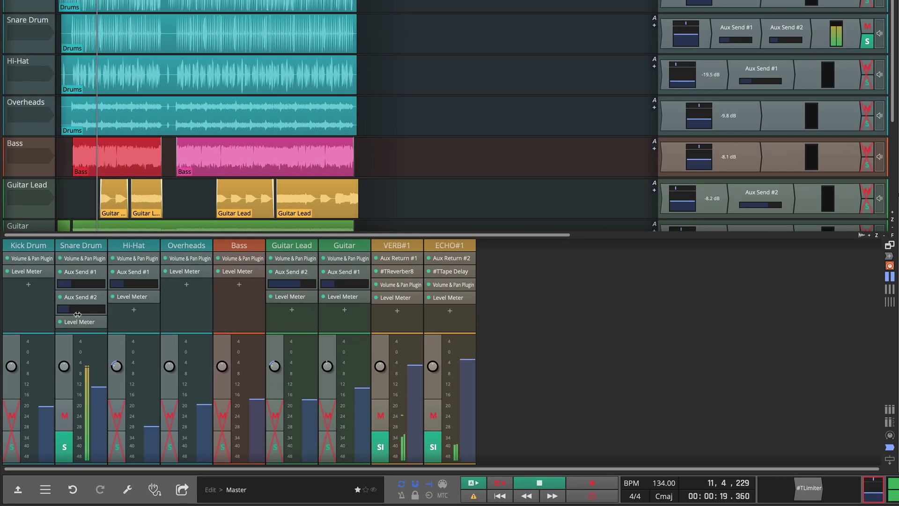
pyautogui.doubleClick(449, 271)
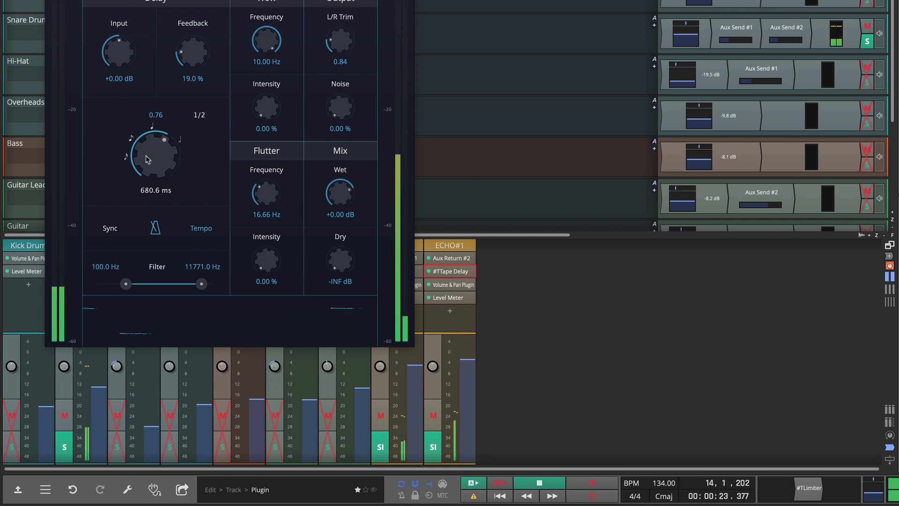
pyautogui.moveTo(146, 159); pyautogui.dragTo(177, 142)
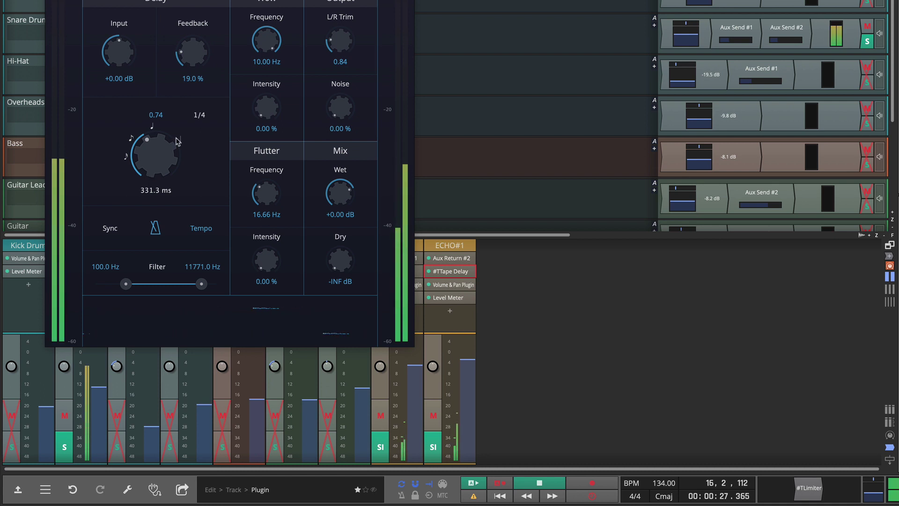
pyautogui.click(199, 114)
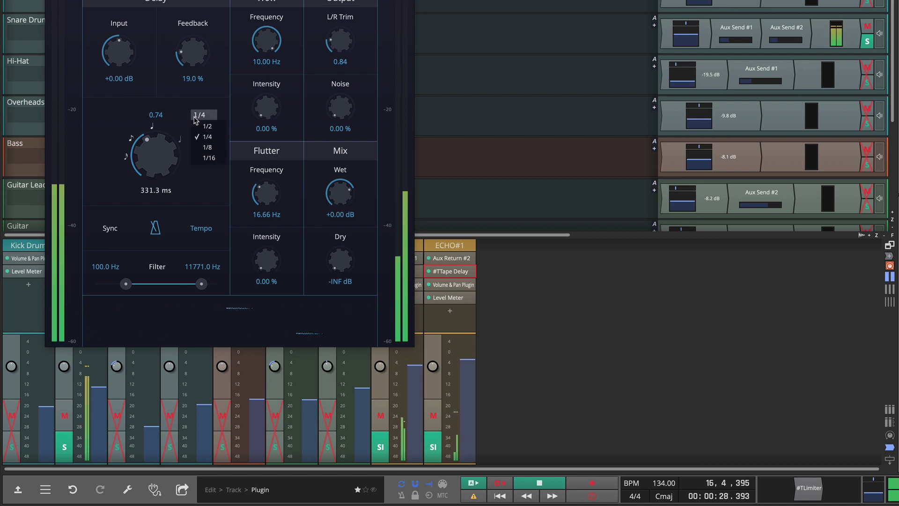
pyautogui.click(206, 147)
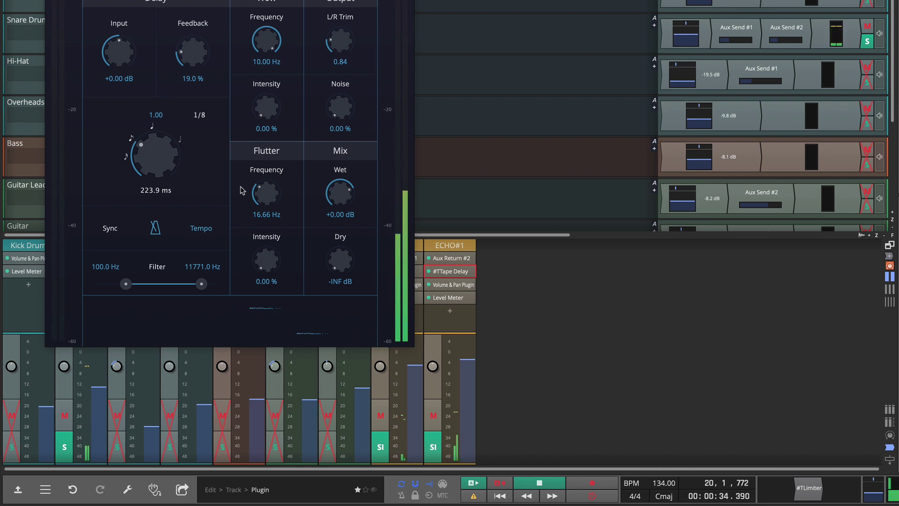
# Close the tape delay, unsolo Snare Drum and pull Bass down to about -8.8 dB
pyautogui.press('Escape')
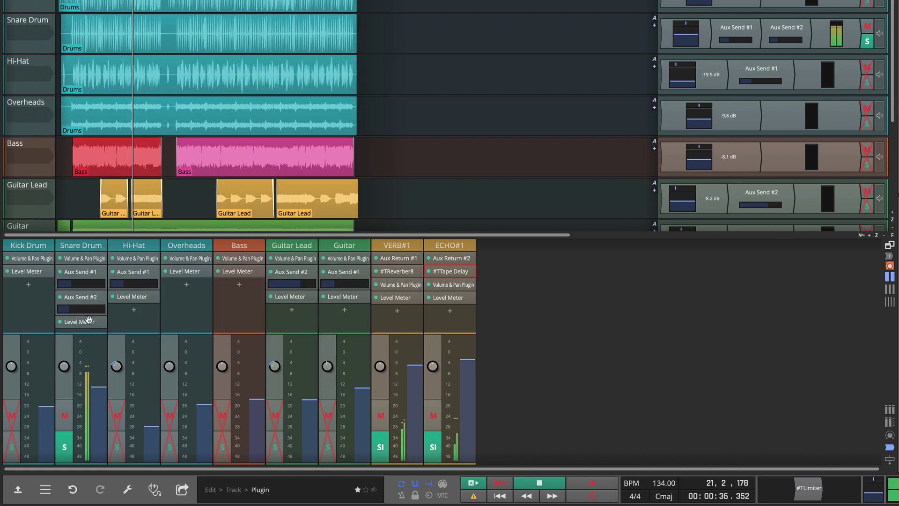
pyautogui.click(64, 447)
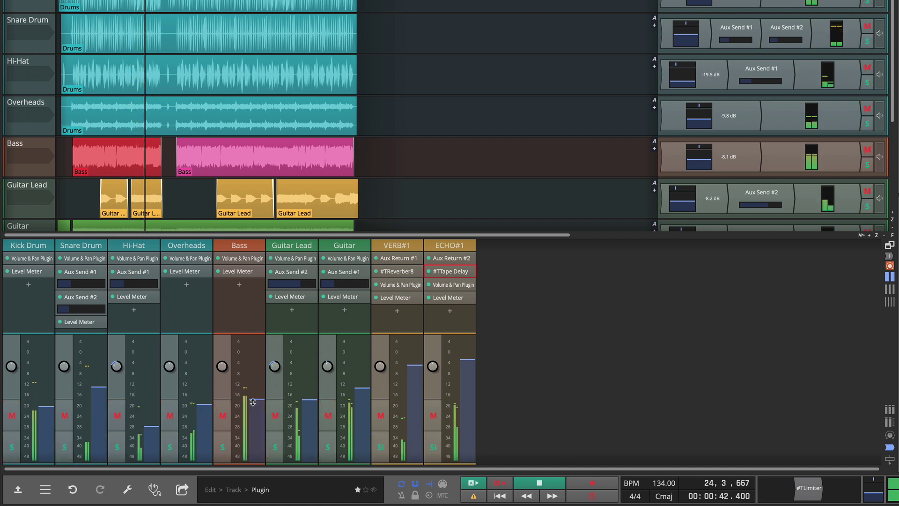
pyautogui.moveTo(253, 404); pyautogui.dragTo(253, 407)
# Stop the transport, leaving Bass at -8.8 dB
pyautogui.press('space')
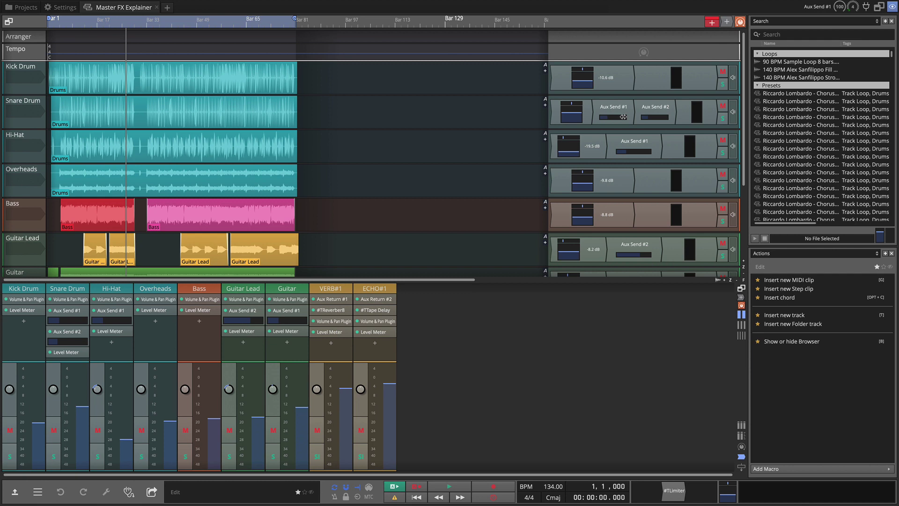
# Solo Snare Drum and move its Aux Send #1 and #2 ahead of the volume plugin
pyautogui.click(721, 121)
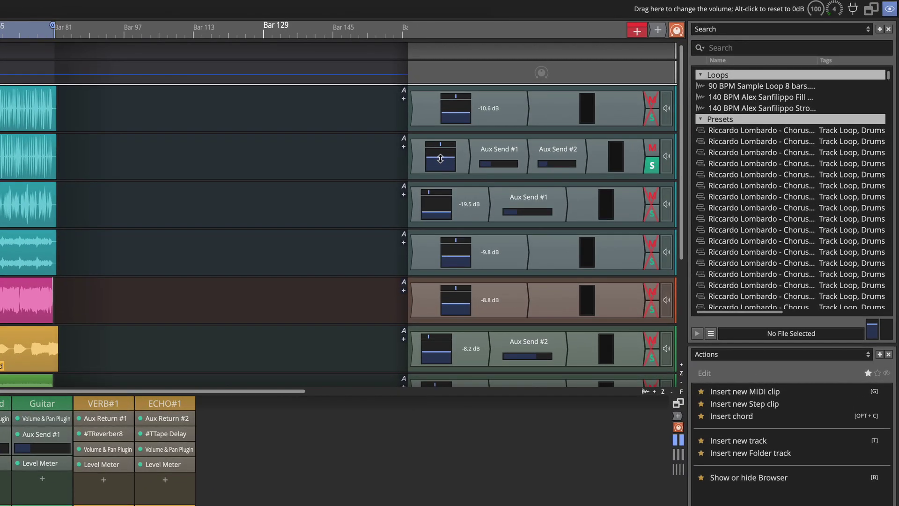
pyautogui.moveTo(440, 158)
pyautogui.mouseDown()
pyautogui.moveTo(440, 281)
pyautogui.moveTo(430, 170)
pyautogui.mouseUp()
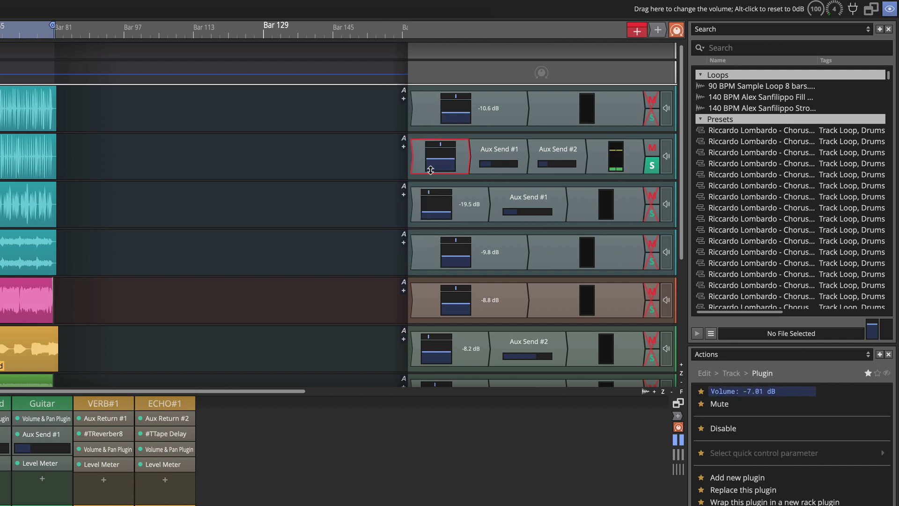
pyautogui.moveTo(497, 155); pyautogui.dragTo(424, 155)
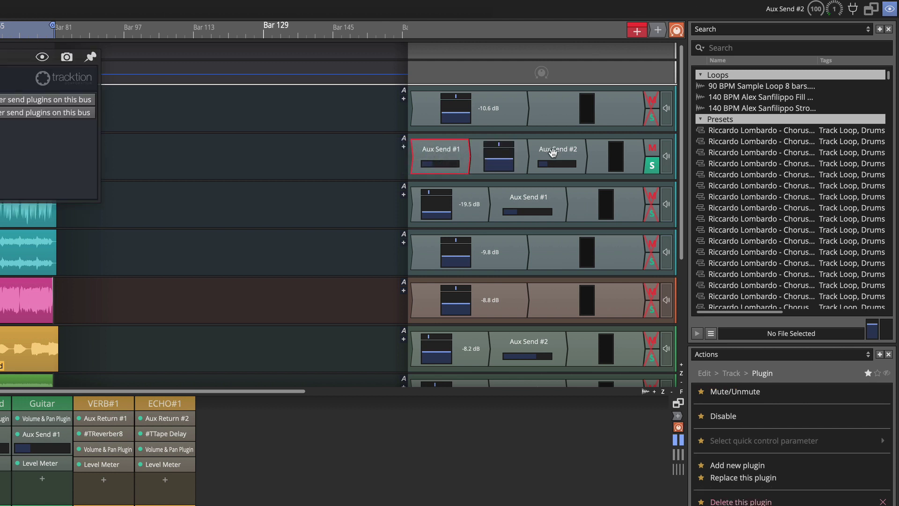
pyautogui.moveTo(553, 152); pyautogui.dragTo(490, 156)
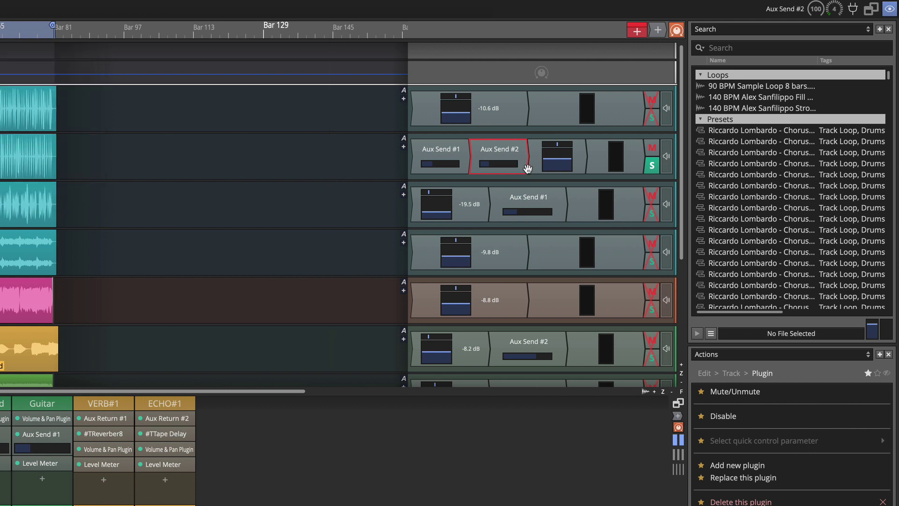
# Compare the sends by pulling Snare Drum's volume to -INF and back, then muting the volume plugin
pyautogui.moveTo(539, 157); pyautogui.dragTo(551, 264)
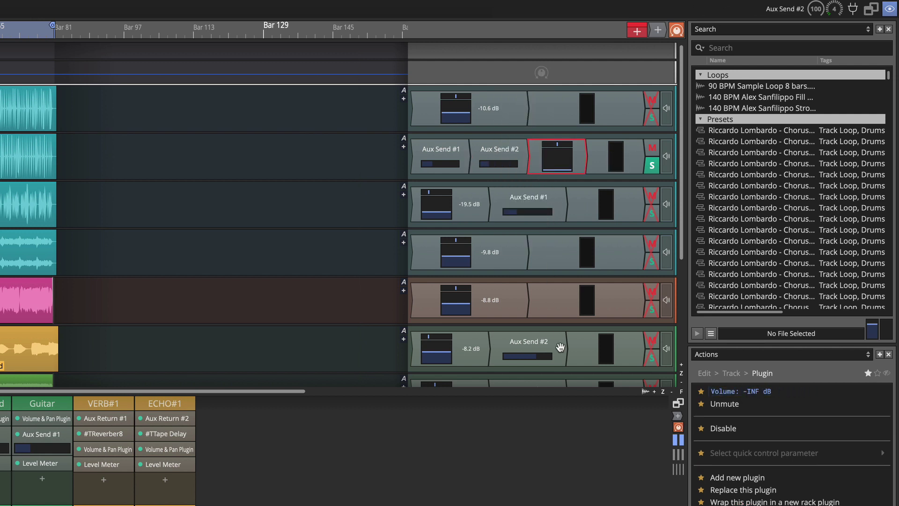
pyautogui.moveTo(557, 157); pyautogui.dragTo(543, 106)
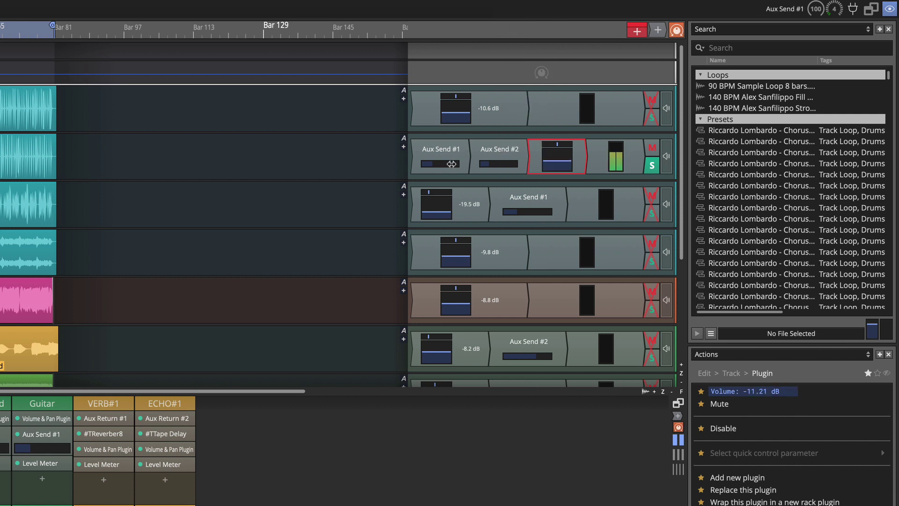
pyautogui.press('m')
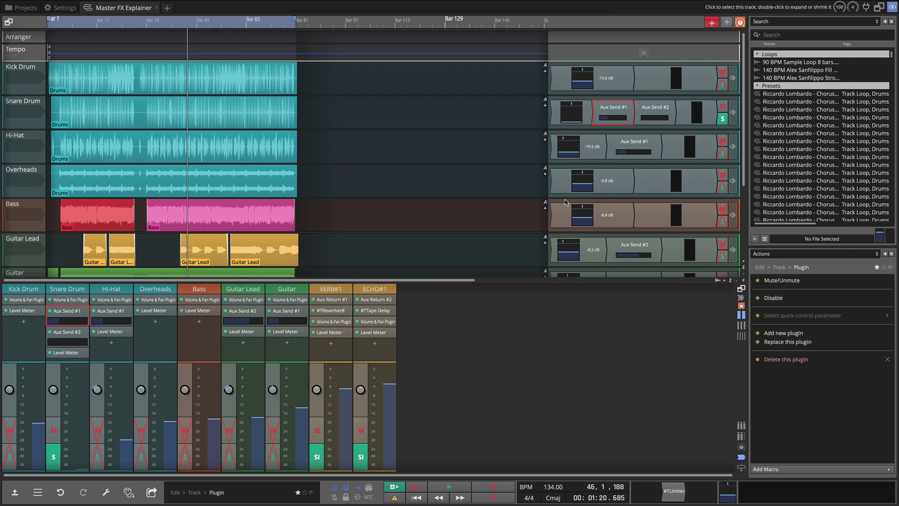
# Name bus 1 VERB1 from Snare's Aux Send #1 and bus 2 ECHO1 from Aux Send #2
pyautogui.press('Return')
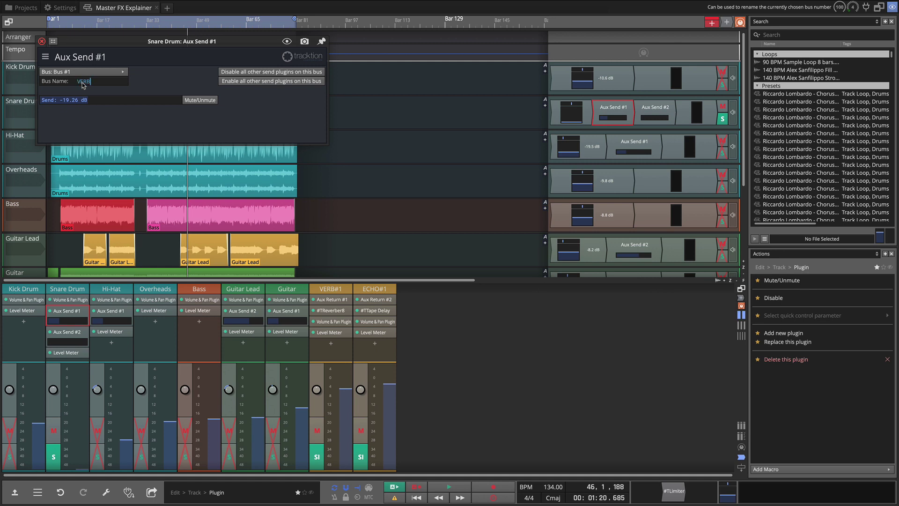
pyautogui.click(377, 178)
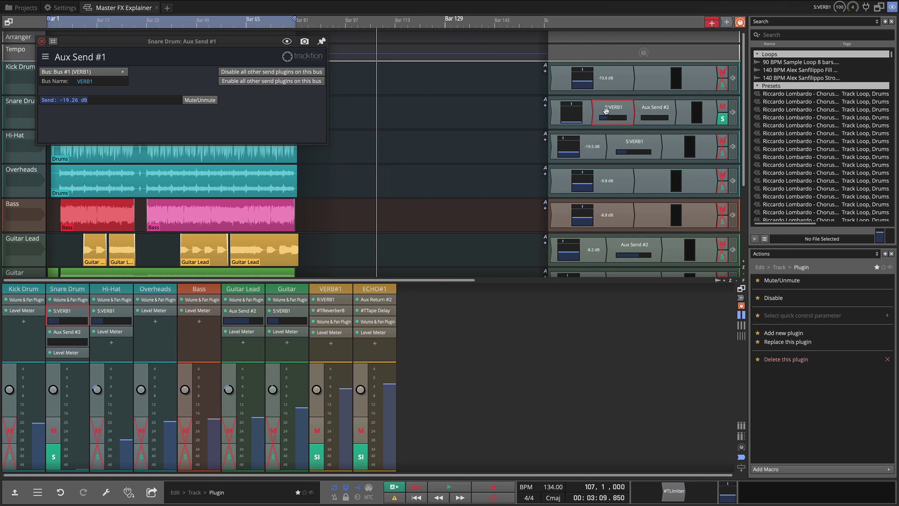
pyautogui.click(654, 109)
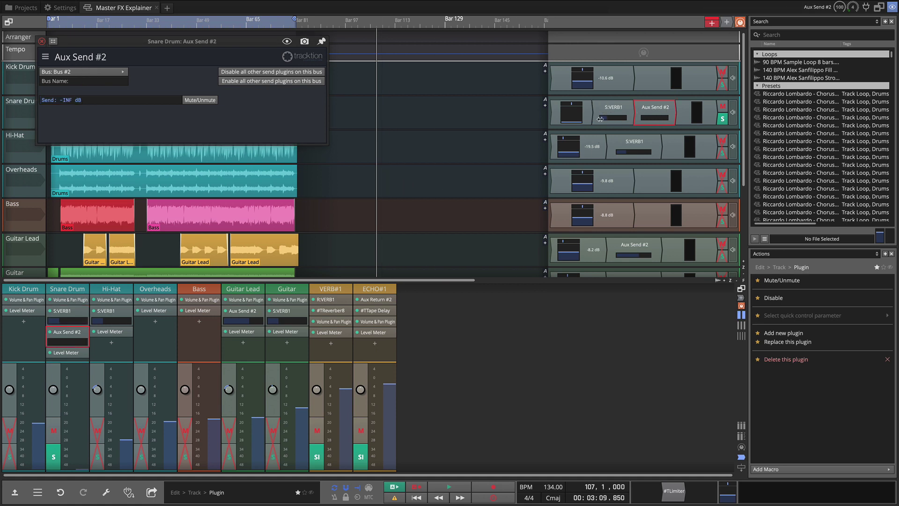
pyautogui.click(87, 83)
pyautogui.write('ECHO')
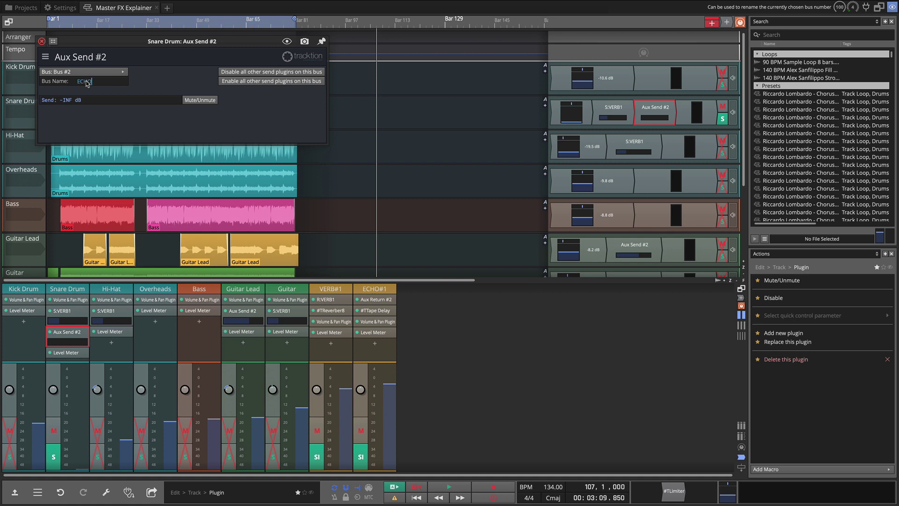
pyautogui.write('1')
pyautogui.press('Return')
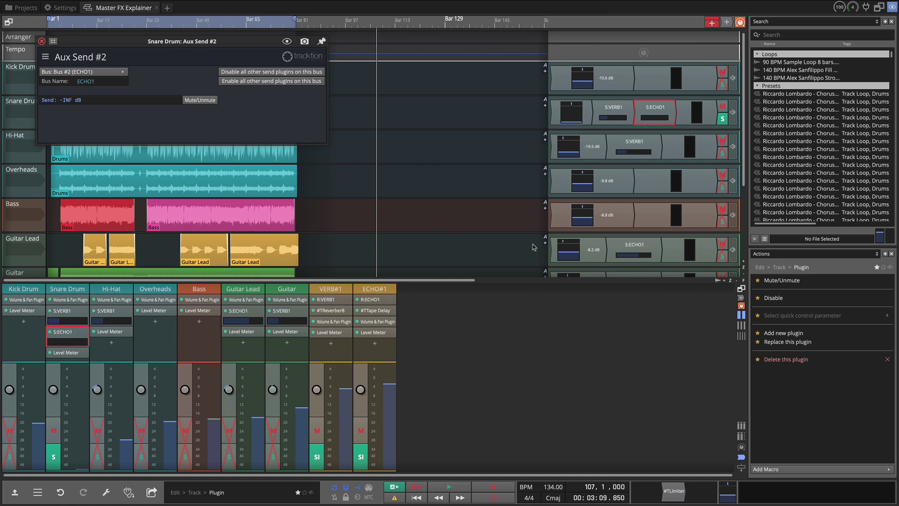
# Hide the mixer to view every track, then show the mixer again
pyautogui.click(520, 280)
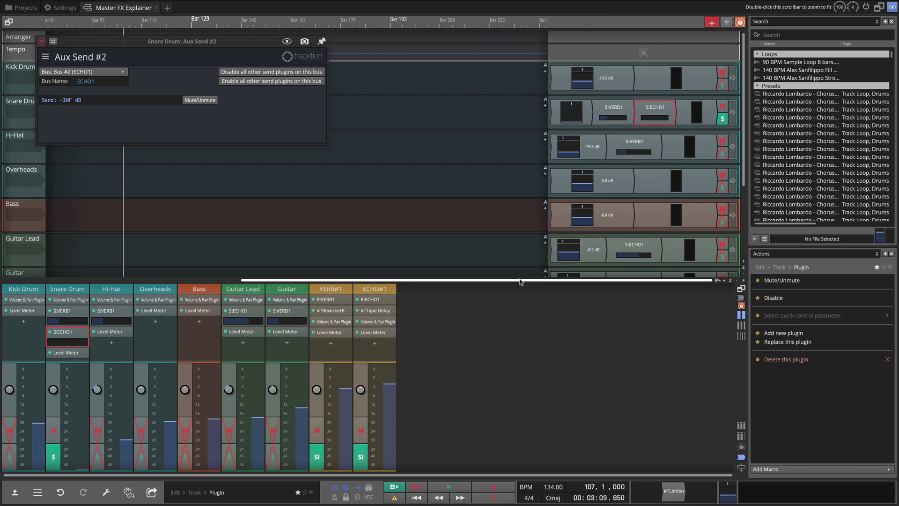
pyautogui.press('m')
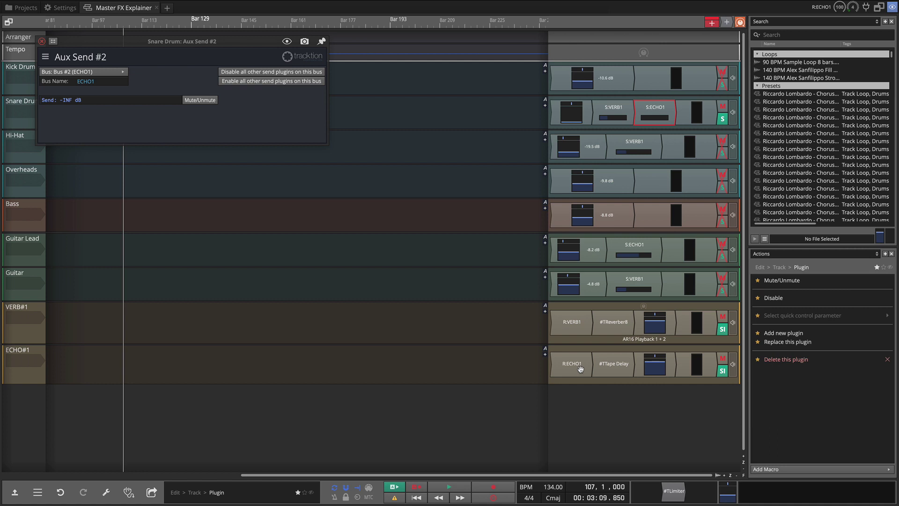
pyautogui.press('m')
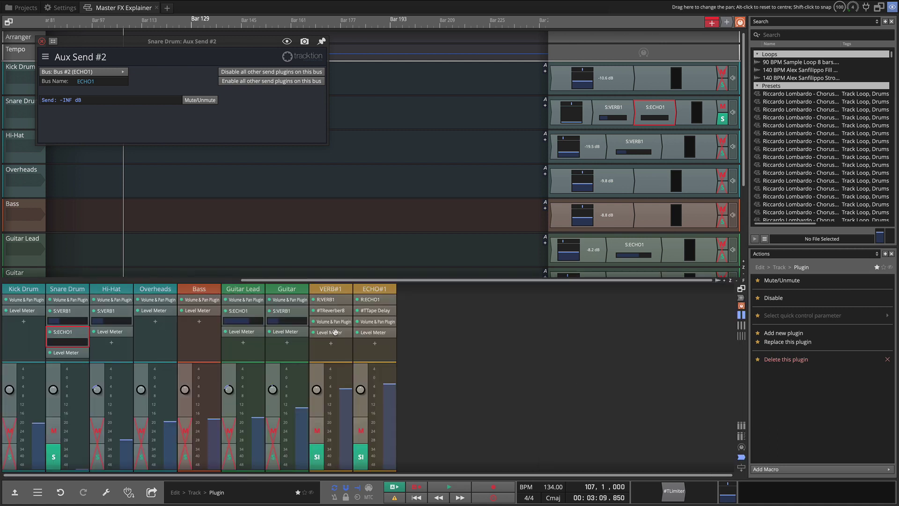